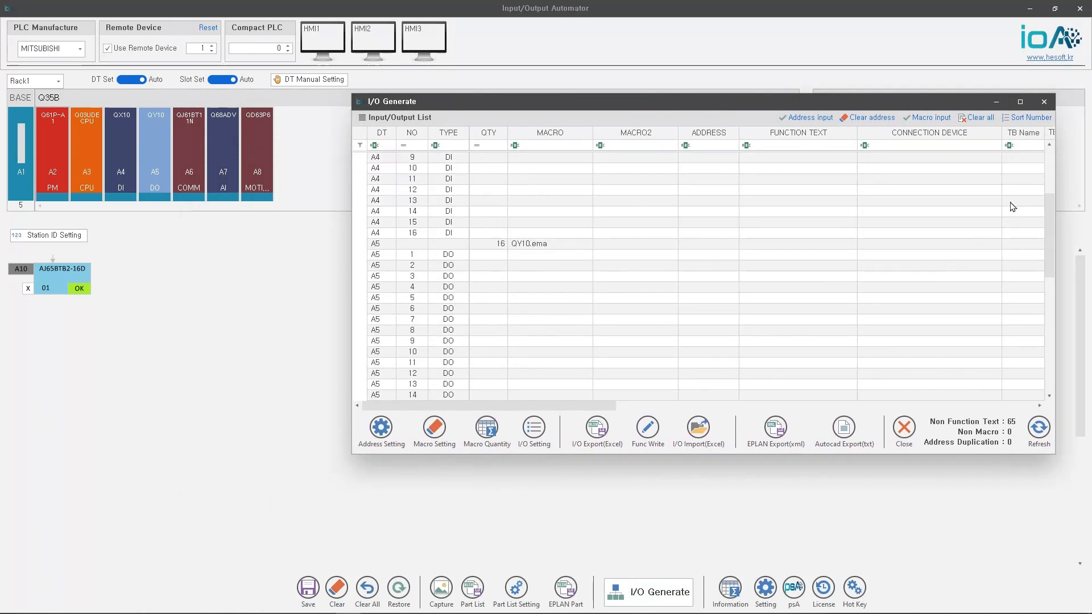
- Look through the generated I/O list to check the configured PLC modules and their channels
scroll(1011, 207, down, 4)
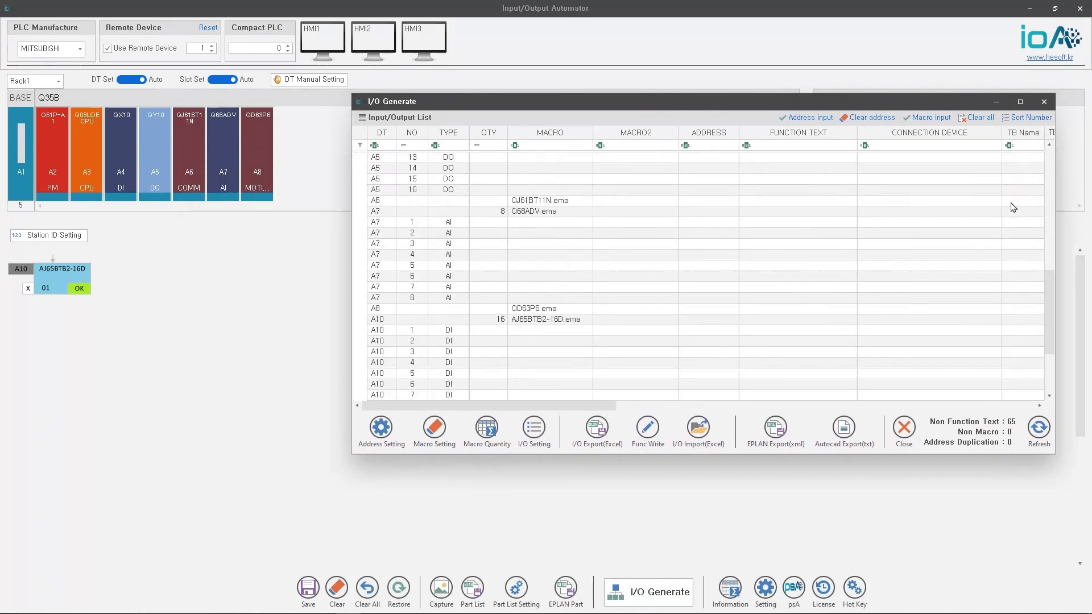
scroll(1011, 206, up, 10)
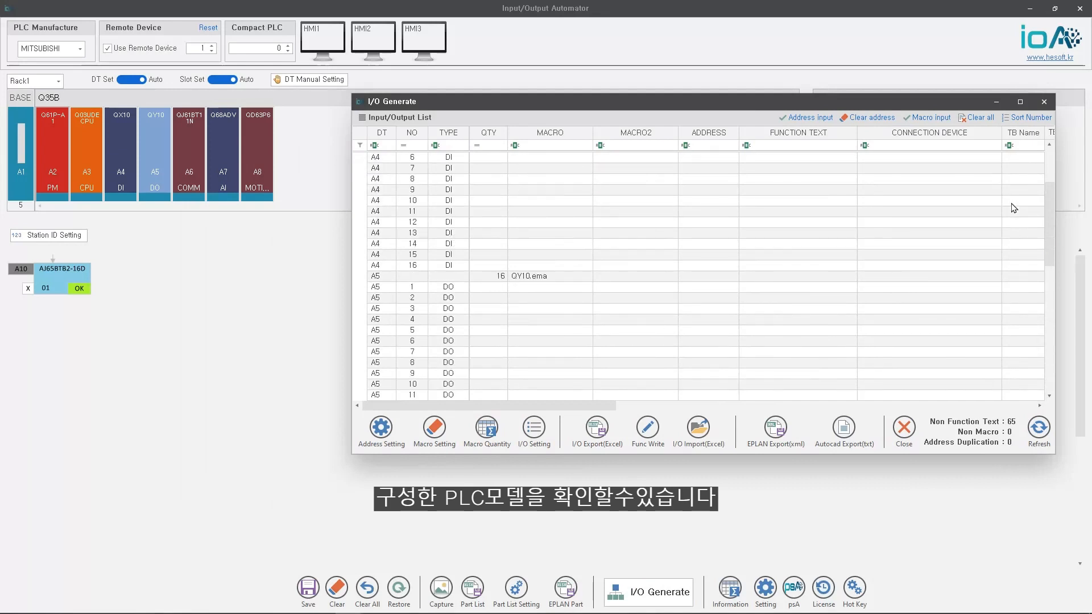
scroll(1013, 207, up, 3)
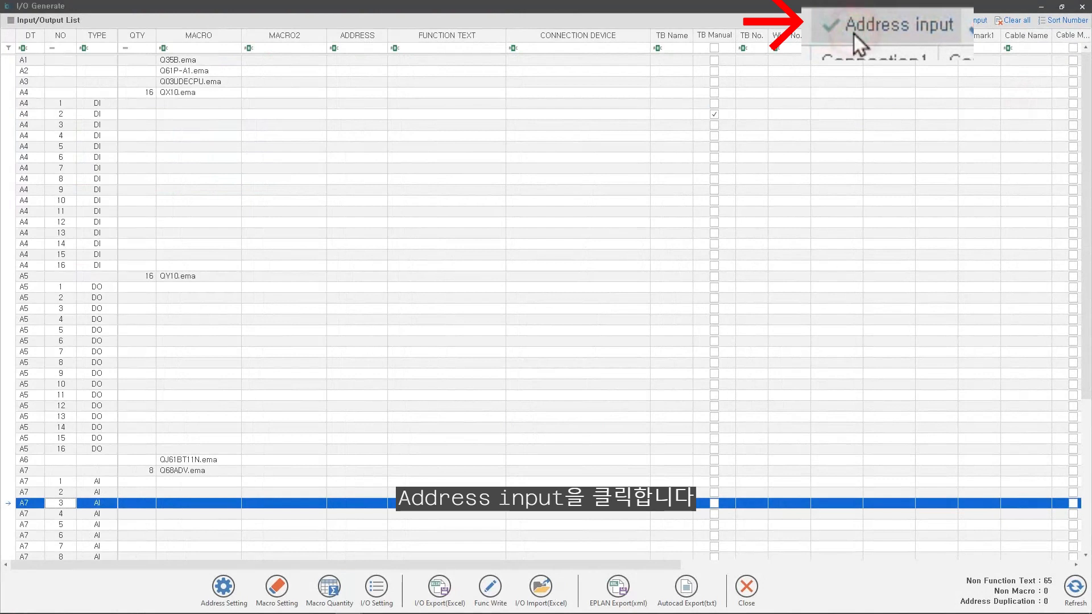
- Start address input and browse the PLC Spec manufacturers, previewing the CREVIS address rule
click(828, 22)
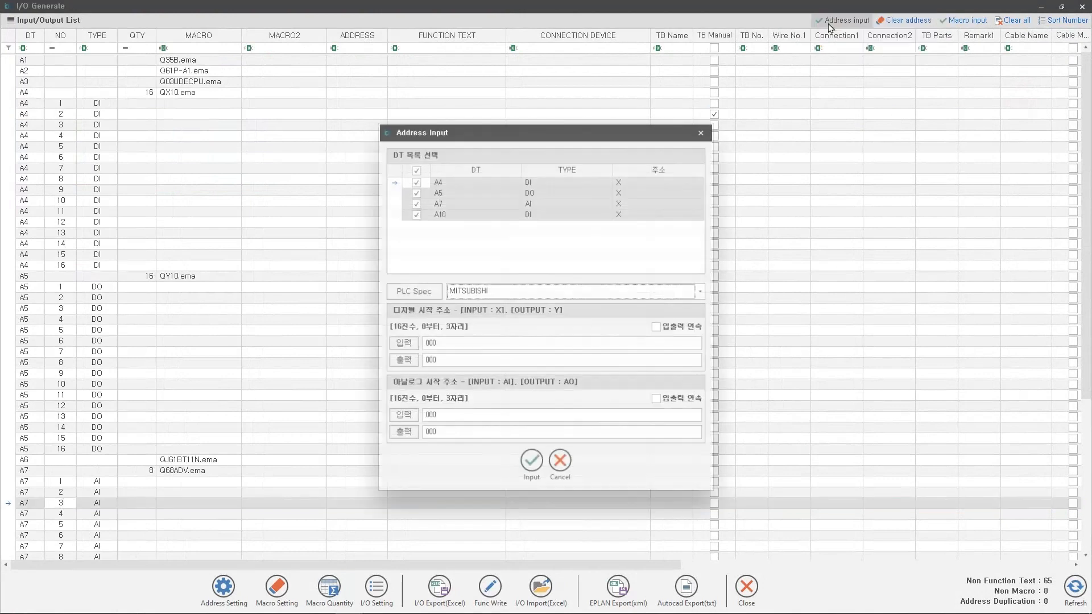
click(498, 292)
scroll(486, 344, down, 3)
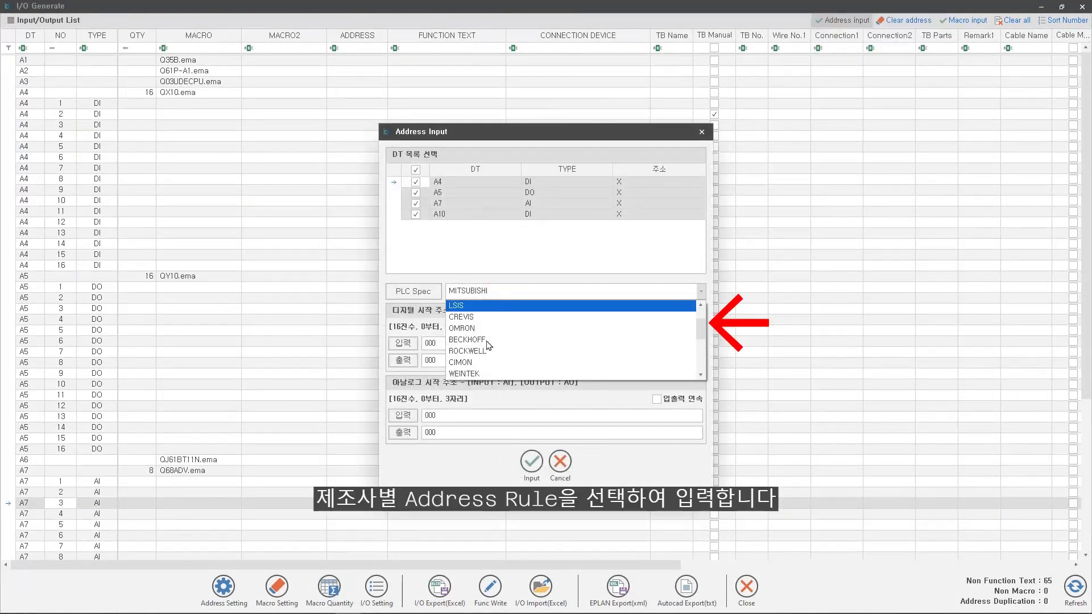
scroll(487, 345, up, 2)
scroll(487, 344, up, 2)
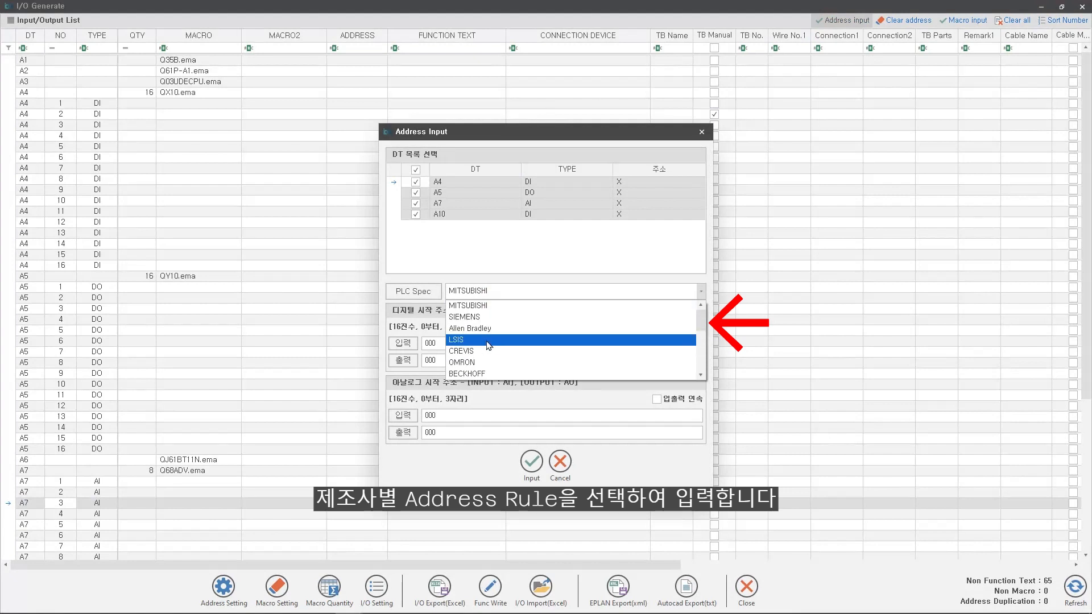
click(493, 309)
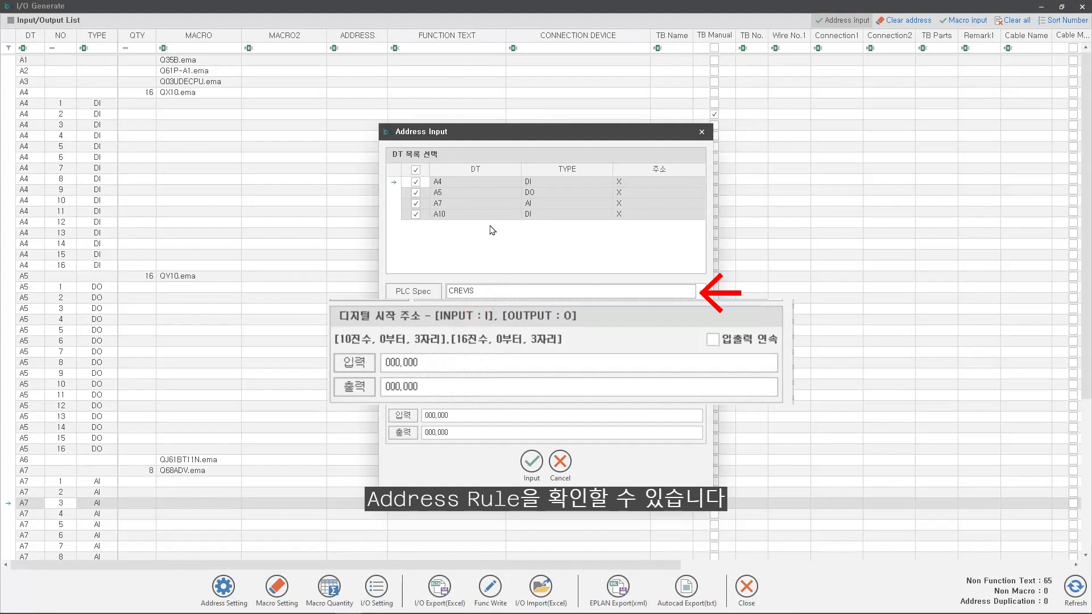
- Set the PLC Spec to MITSUBISHI and assign addresses to all DTs with every start address at 000
click(508, 290)
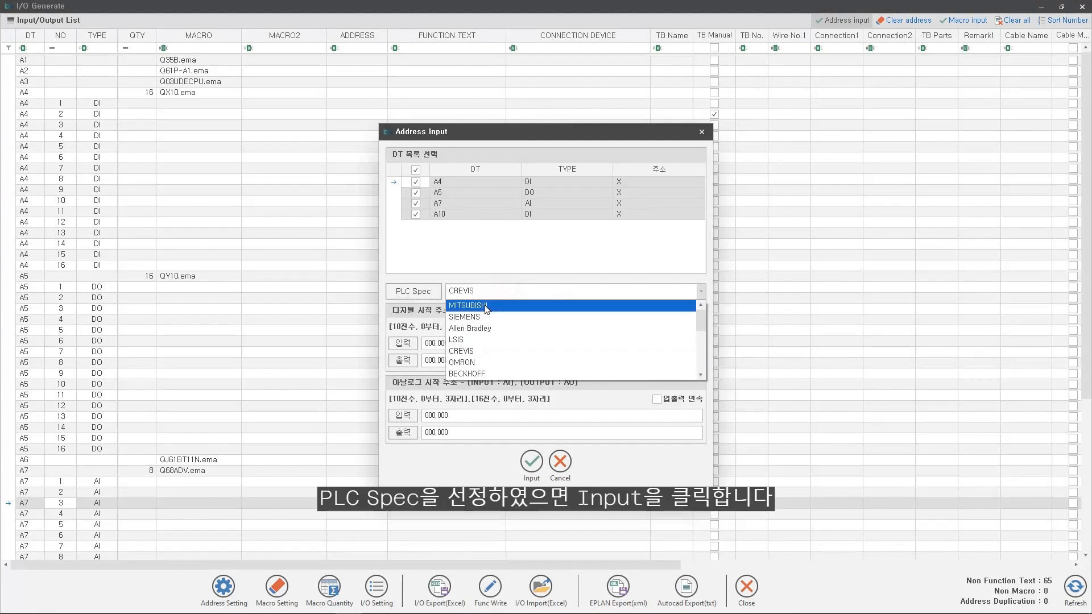
click(486, 308)
drag(524, 138, 561, 95)
click(562, 427)
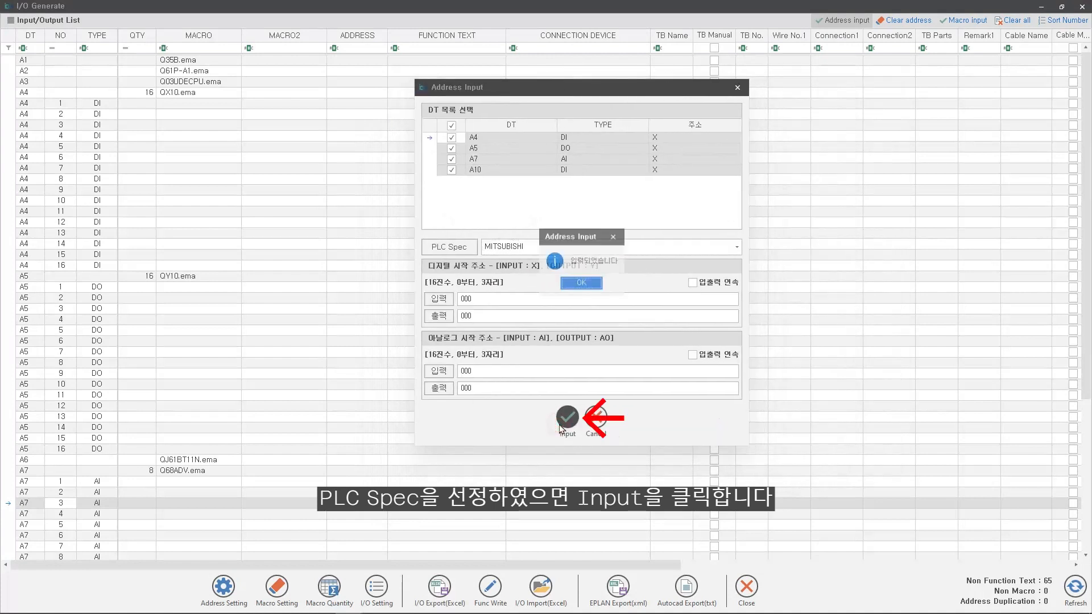
click(581, 286)
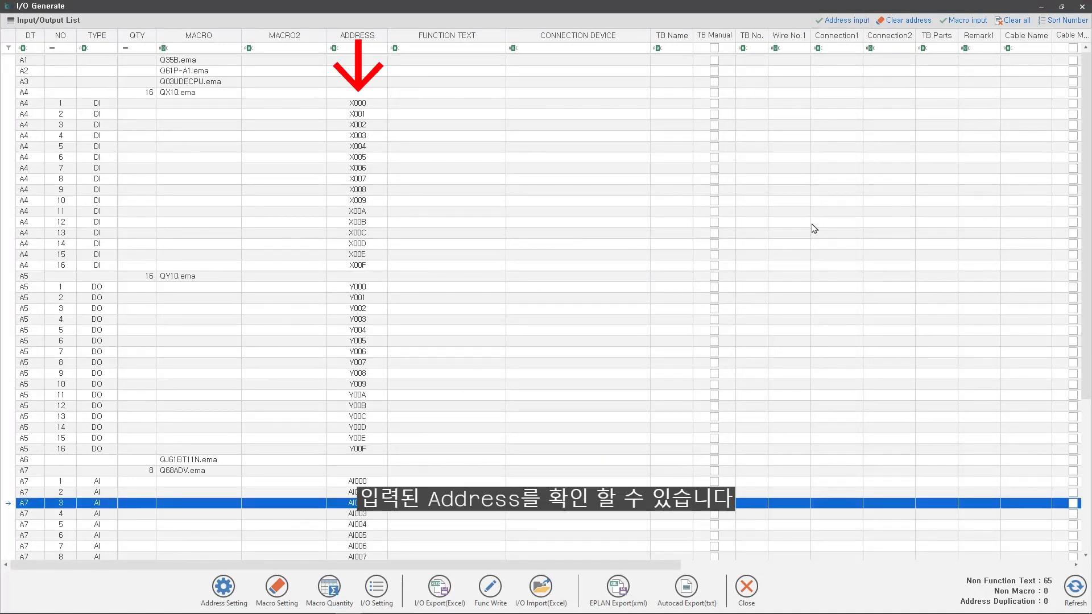
- Clear all addresses and assign MITSUBISHI addresses starting at 000 only to DTs A4 and A5
click(906, 21)
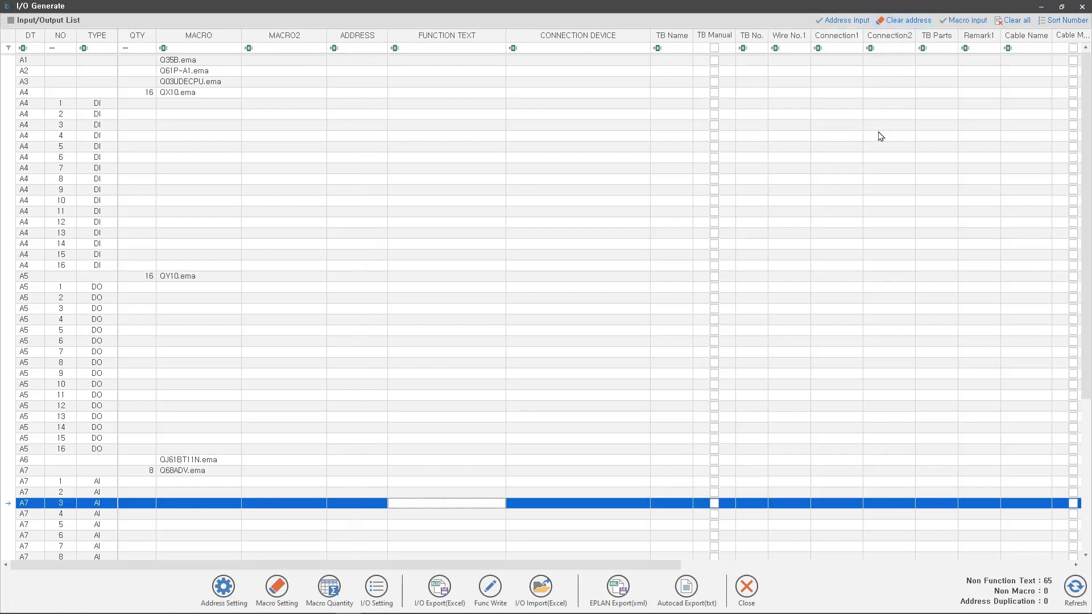
click(860, 21)
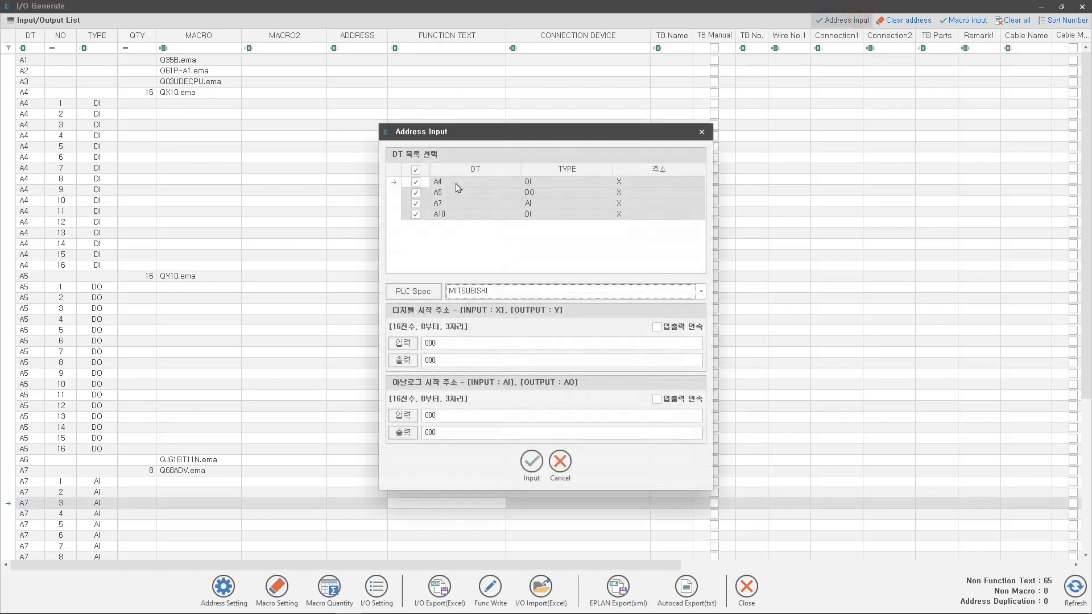
click(415, 170)
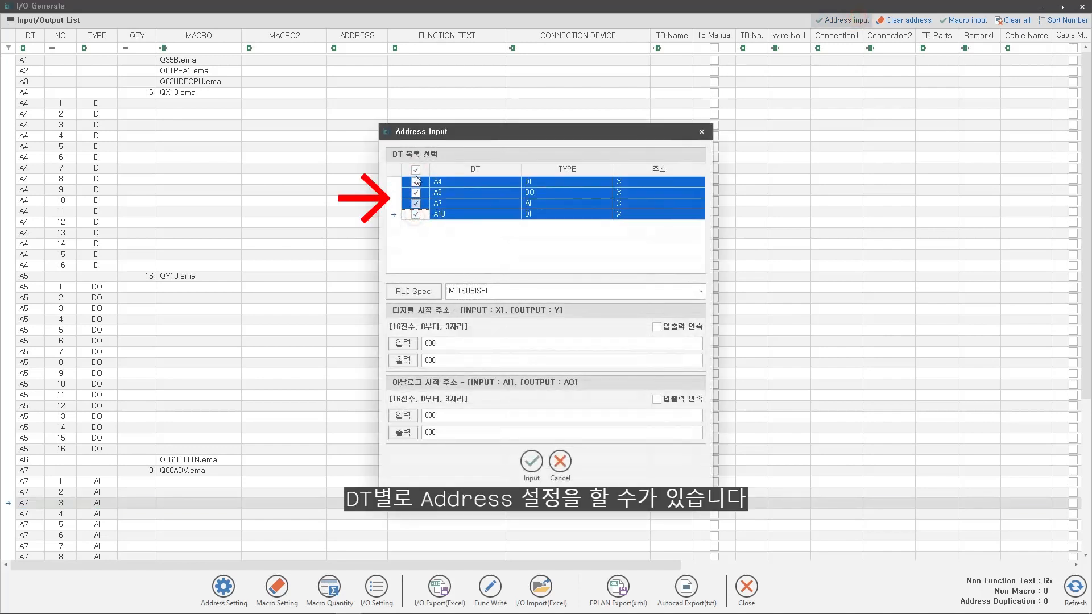
click(415, 171)
click(416, 182)
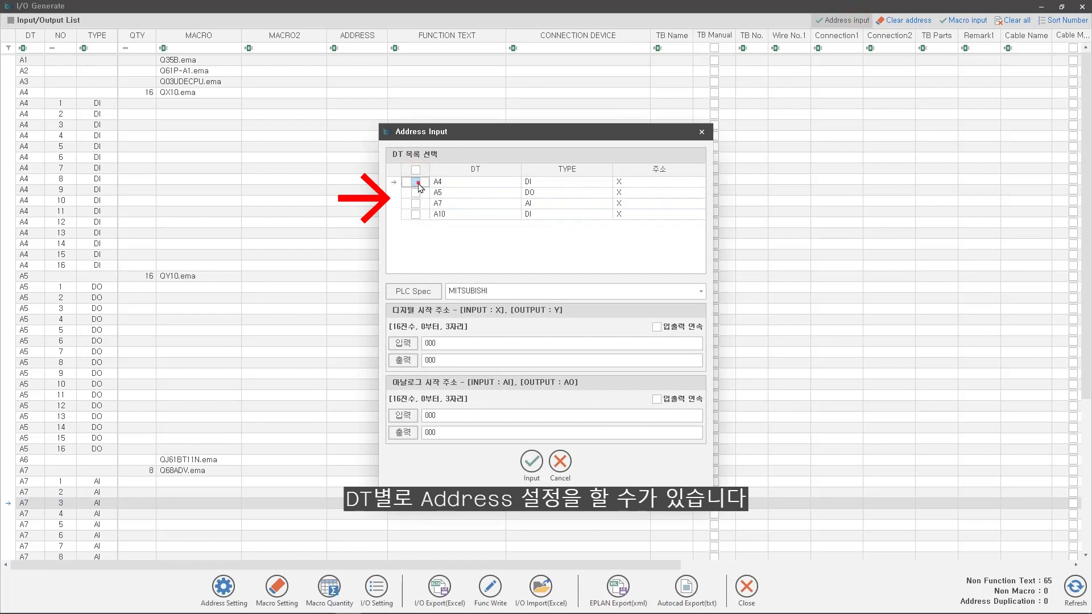
click(415, 193)
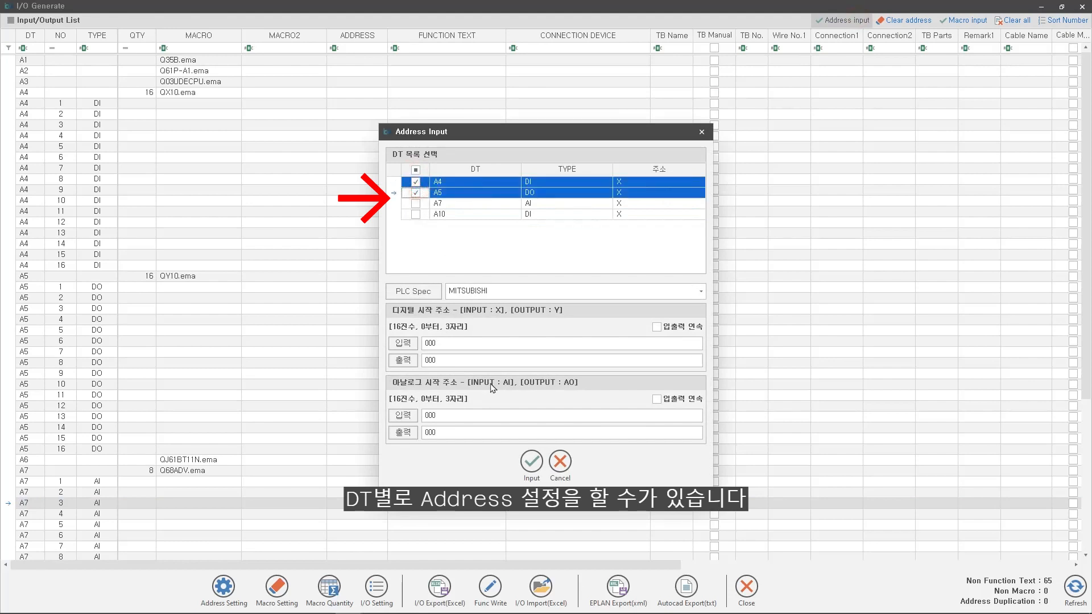
click(532, 462)
click(545, 328)
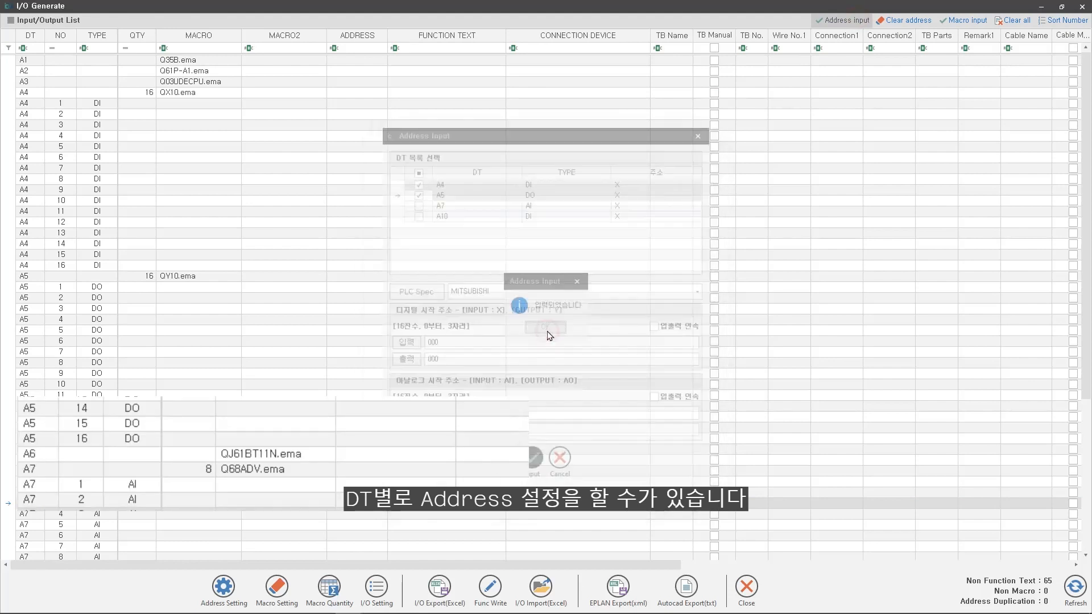
- Reassign the addresses of all DTs with continuous numbering across digital inputs and outputs (입출력 연속)
click(843, 20)
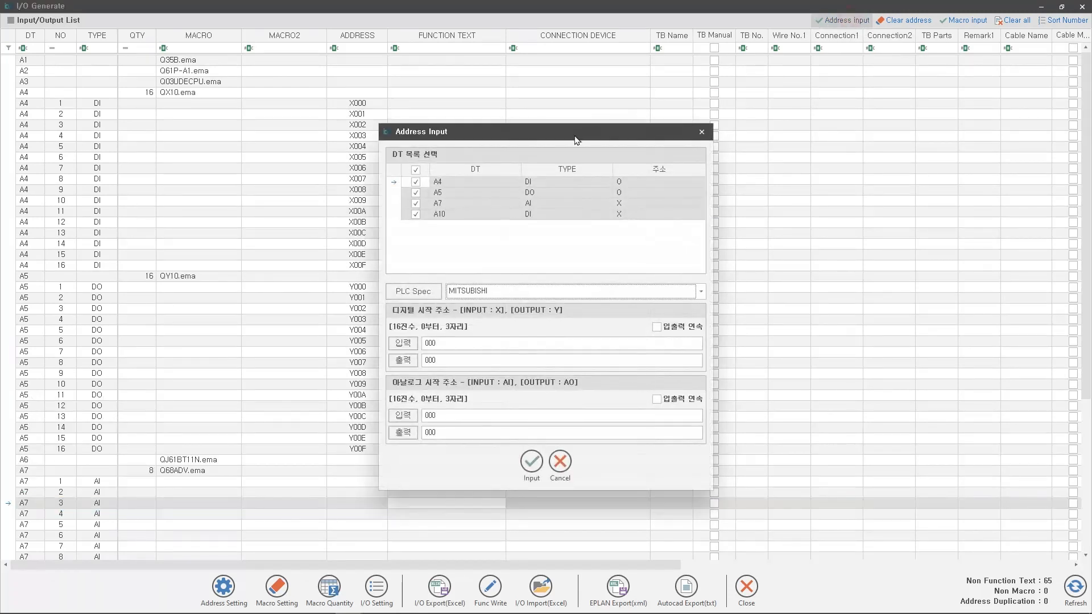
click(657, 329)
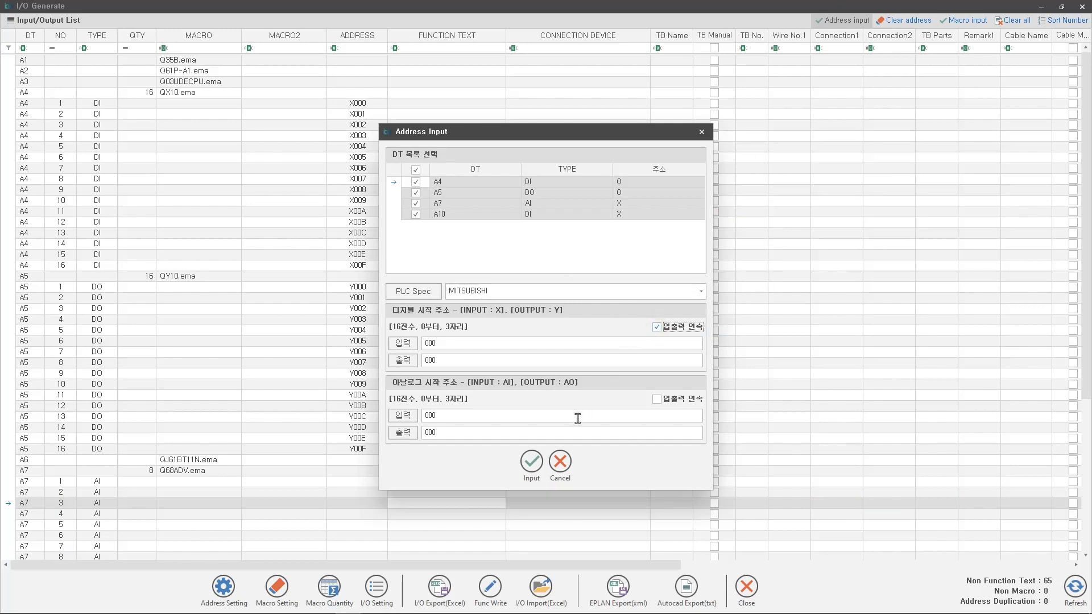
click(531, 461)
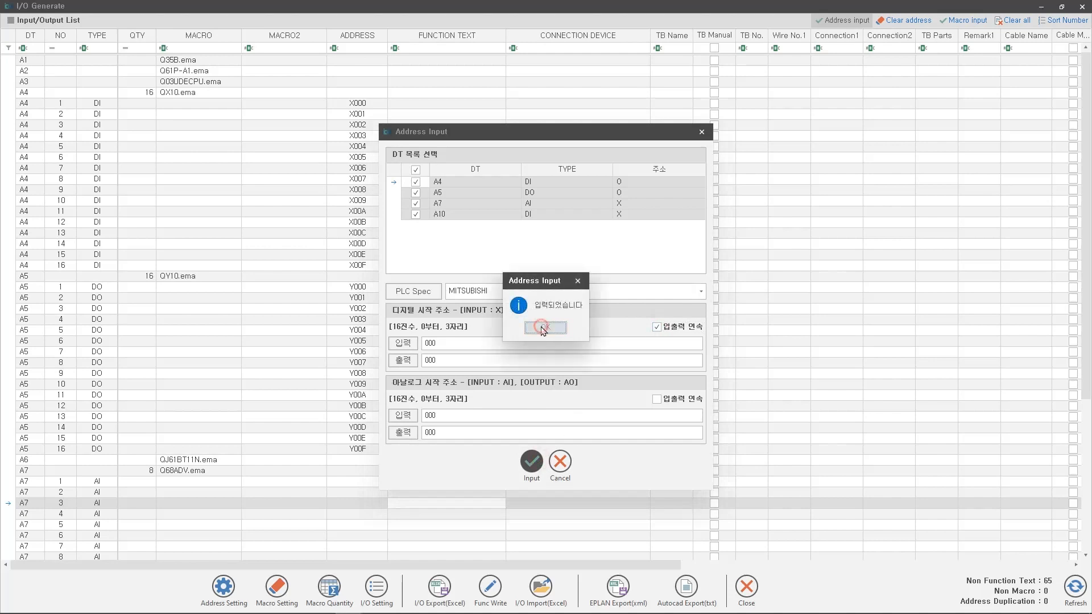
click(543, 329)
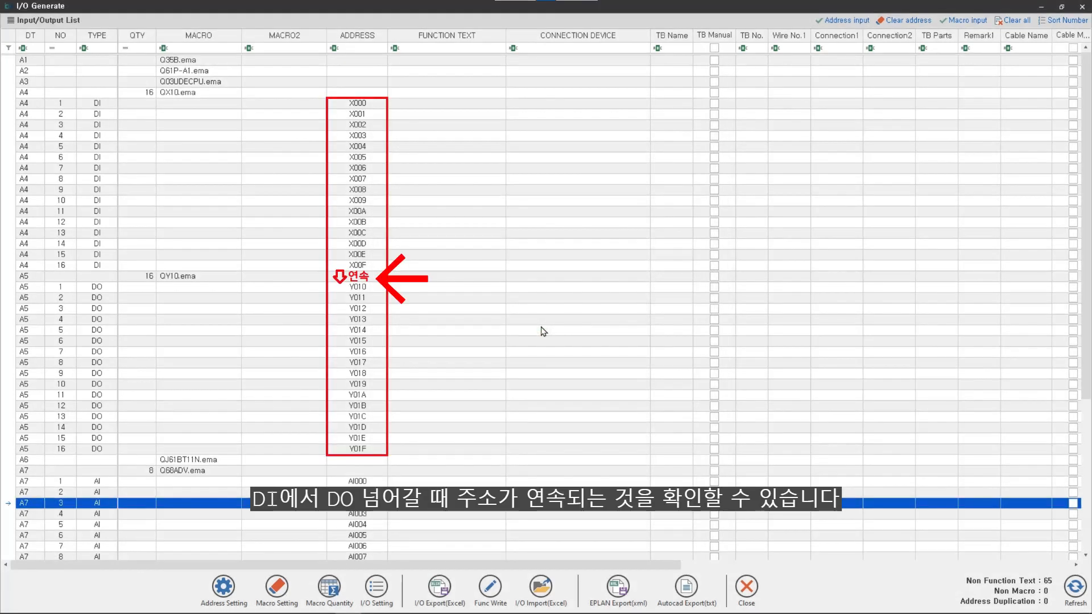
- Reassign the addresses of all DTs with digital start address 100 for inputs and 500 for outputs
click(832, 22)
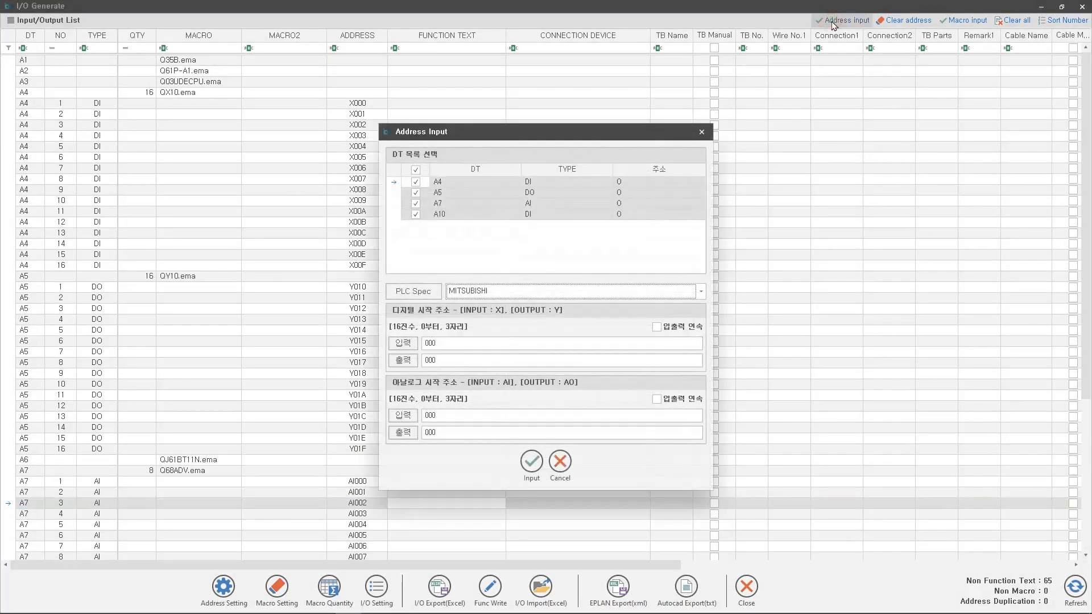
click(532, 344)
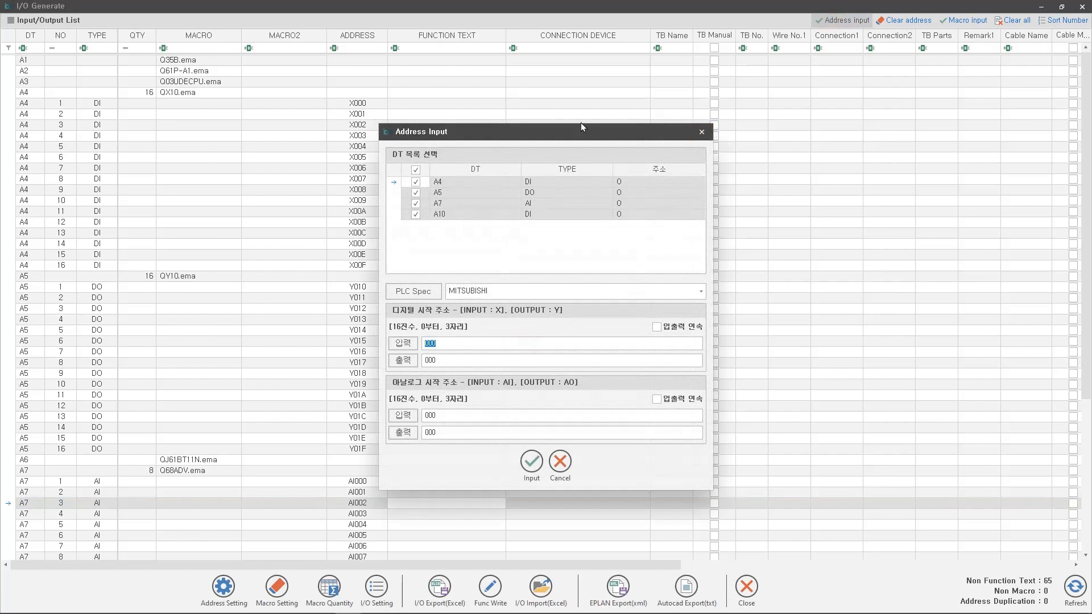
drag(585, 139, 692, 123)
text(10)
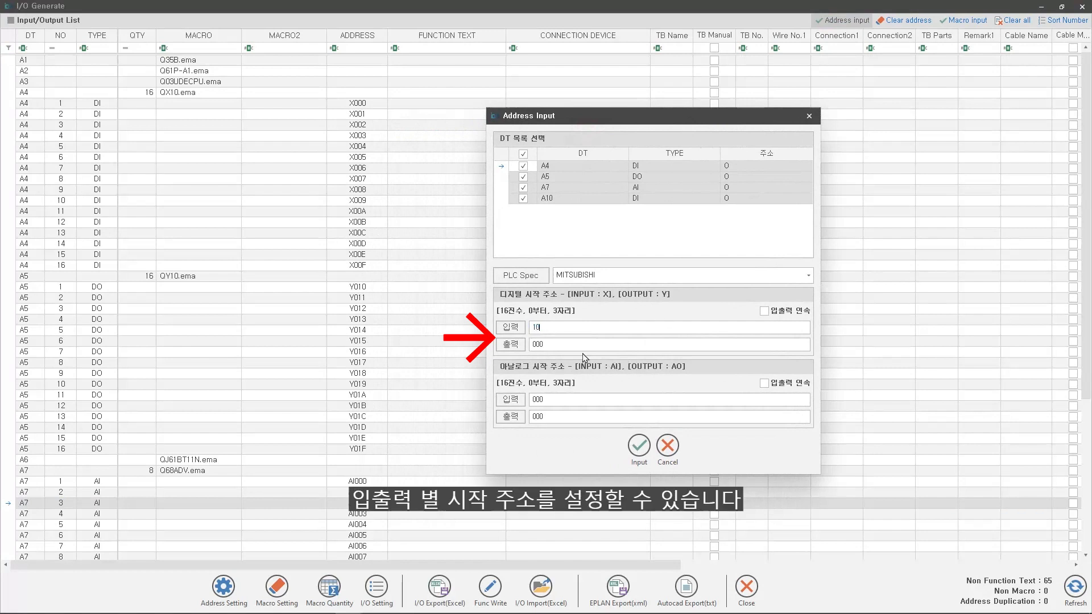
double_click(562, 345)
text(500)
click(643, 464)
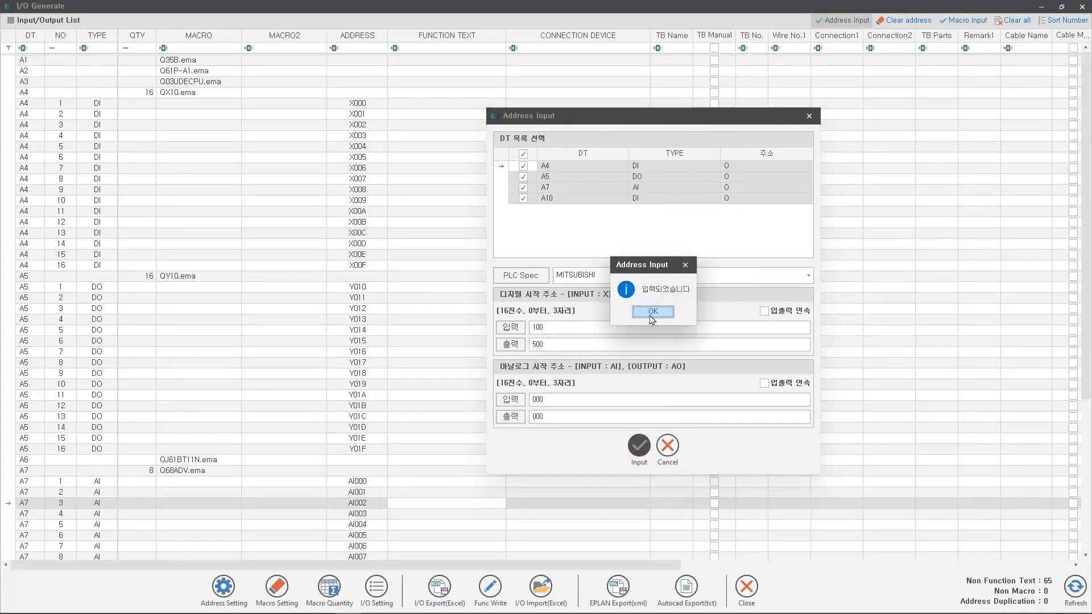
click(652, 313)
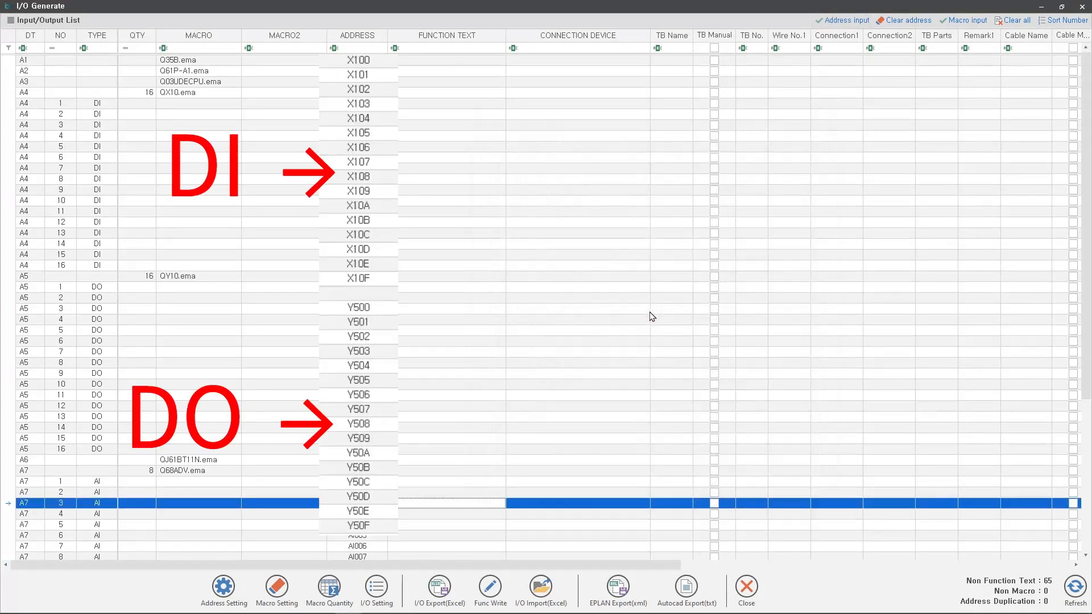
- Examine the macros offered for the first DI row of A4, the first DO row of A5 and the first AI row of A7
click(184, 104)
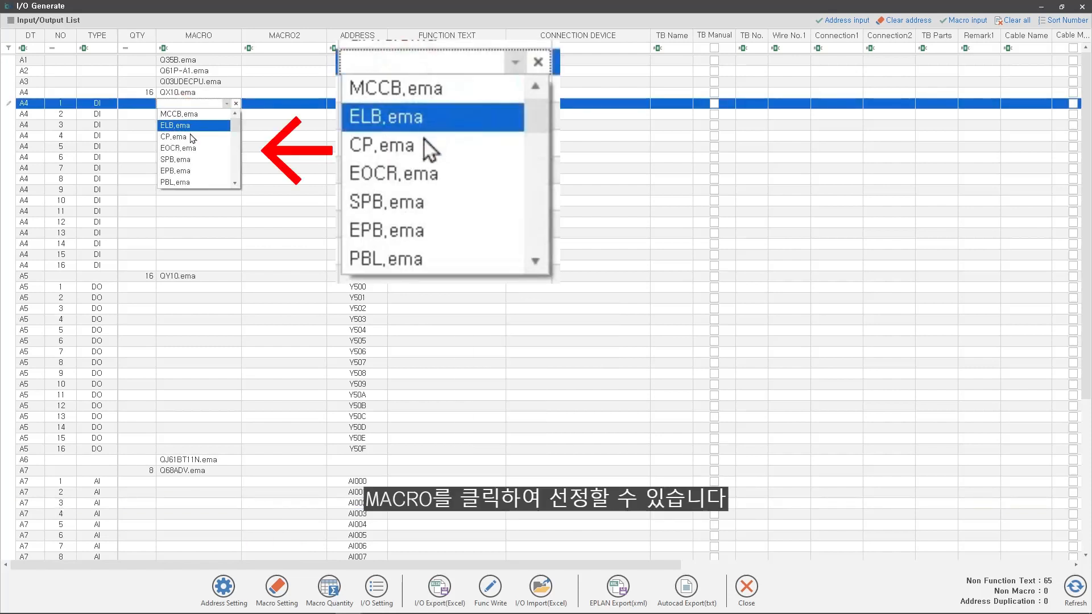
scroll(192, 142, down, 2)
scroll(193, 153, up, 1)
scroll(193, 165, down, 3)
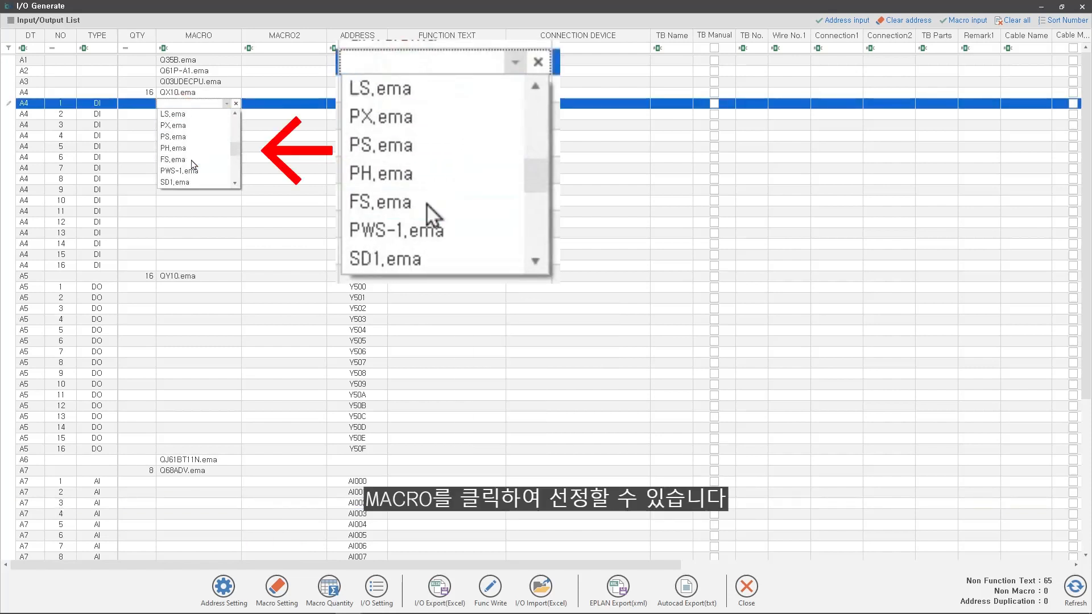
scroll(193, 164, down, 3)
scroll(192, 163, up, 7)
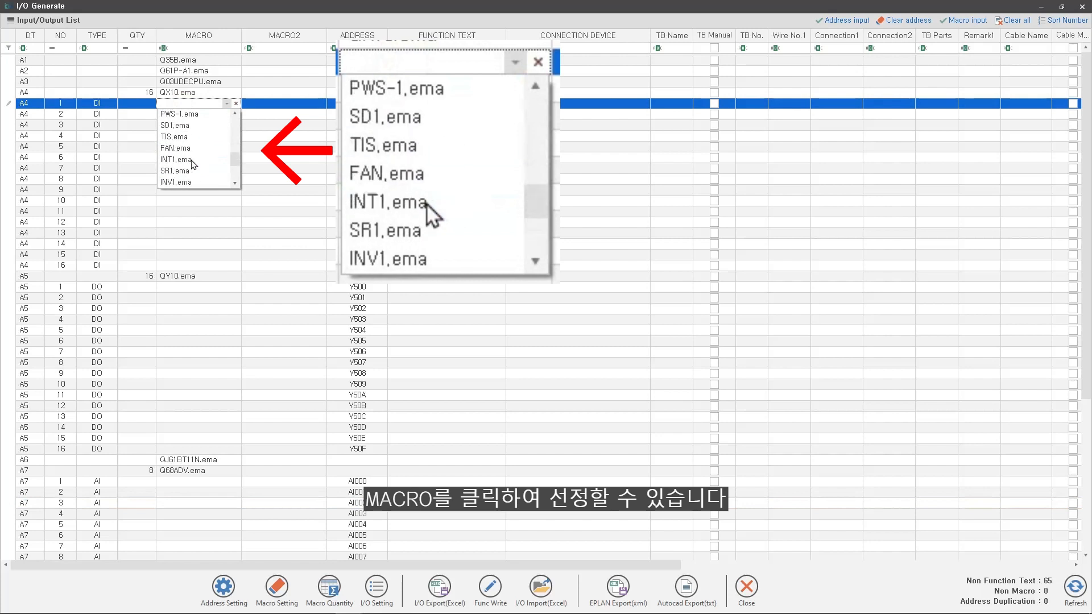
click(189, 289)
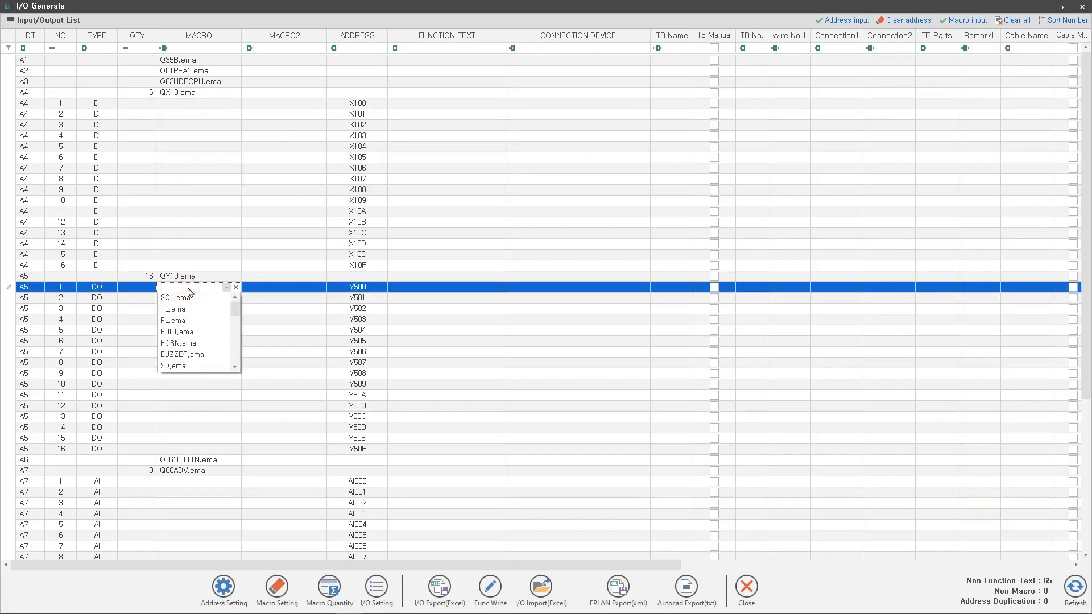
scroll(196, 335, down, 5)
click(210, 481)
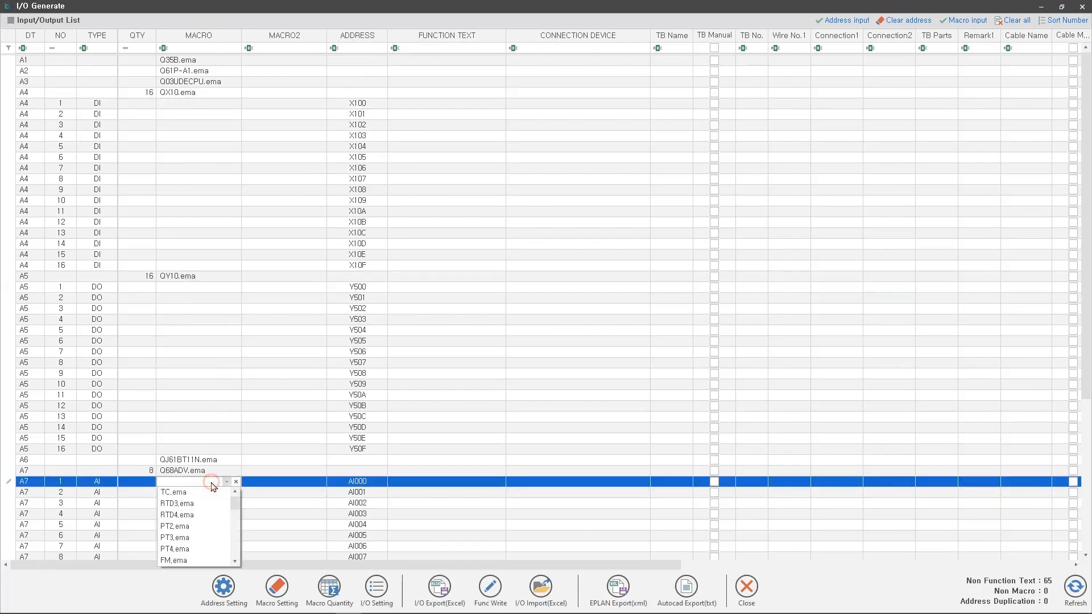
- Choose MCCB.ema as the macro for the first DI row of A4 and apply it to MACRO2 with Macro input
click(180, 102)
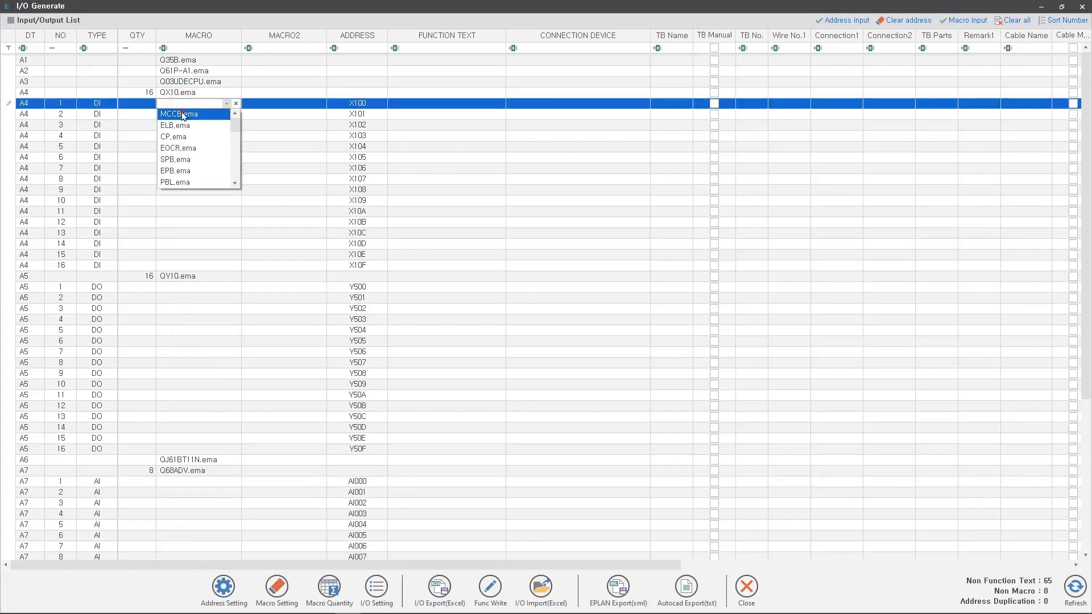
click(180, 114)
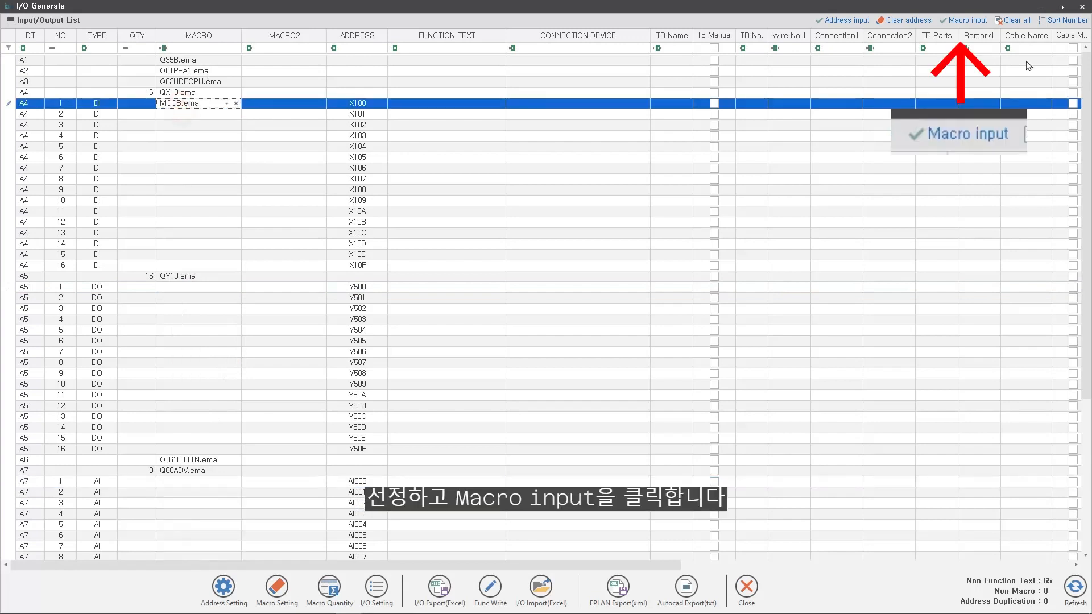
click(966, 20)
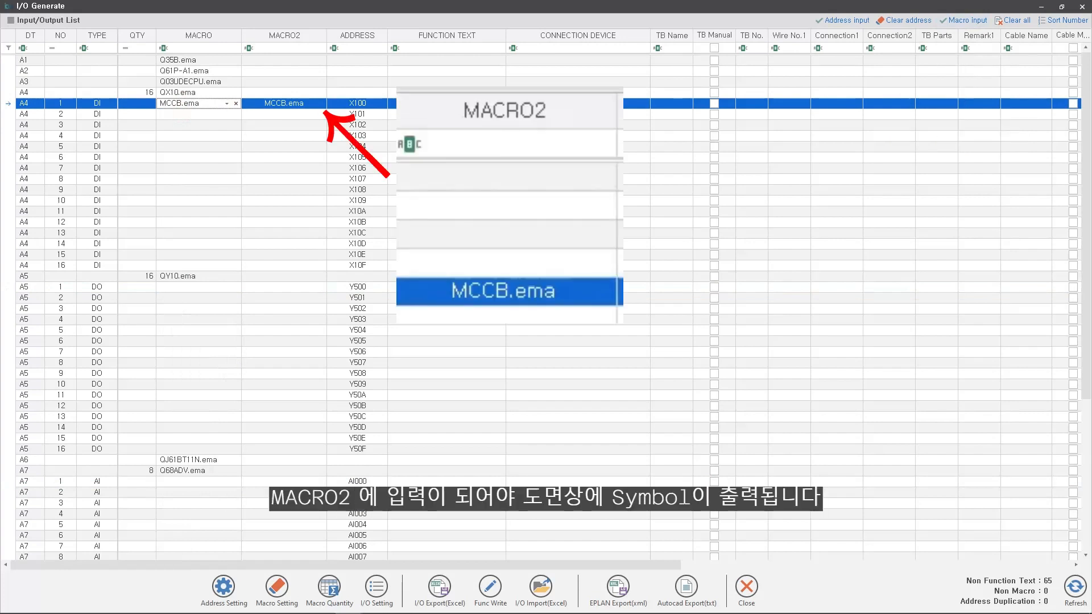
- Enter elb as the function text of A4 DI row 2 and cp as row 3's connection device, and apply Macro input
click(428, 114)
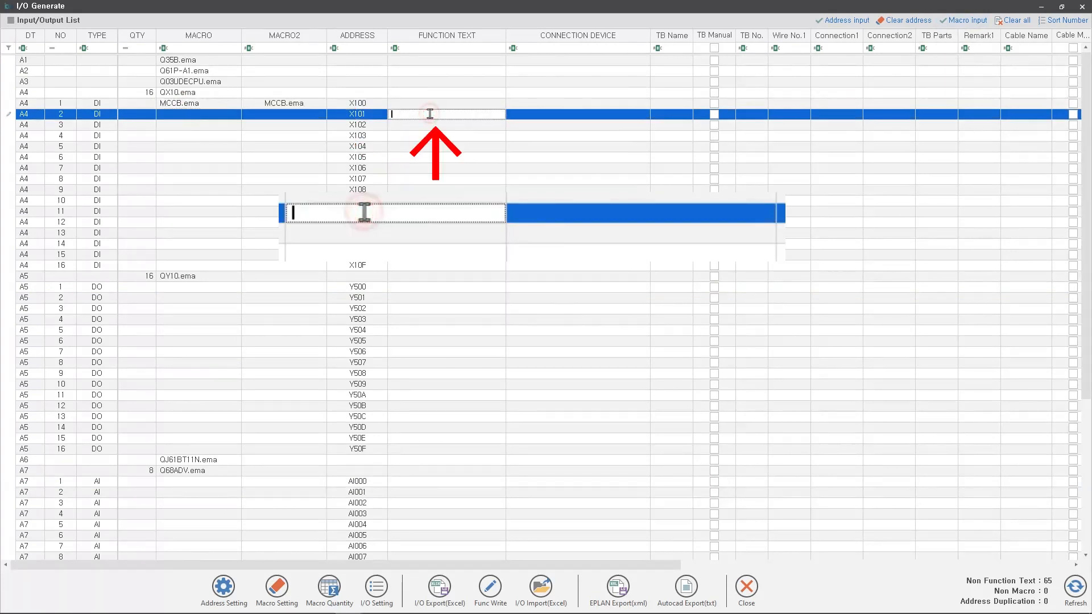
text(elb)
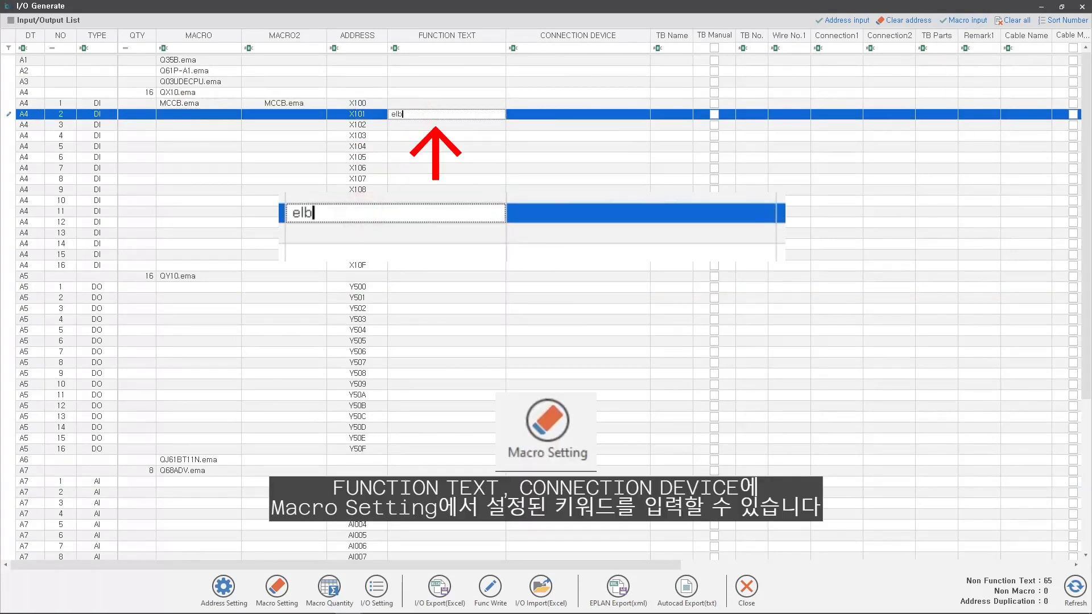
click(576, 125)
text(cp)
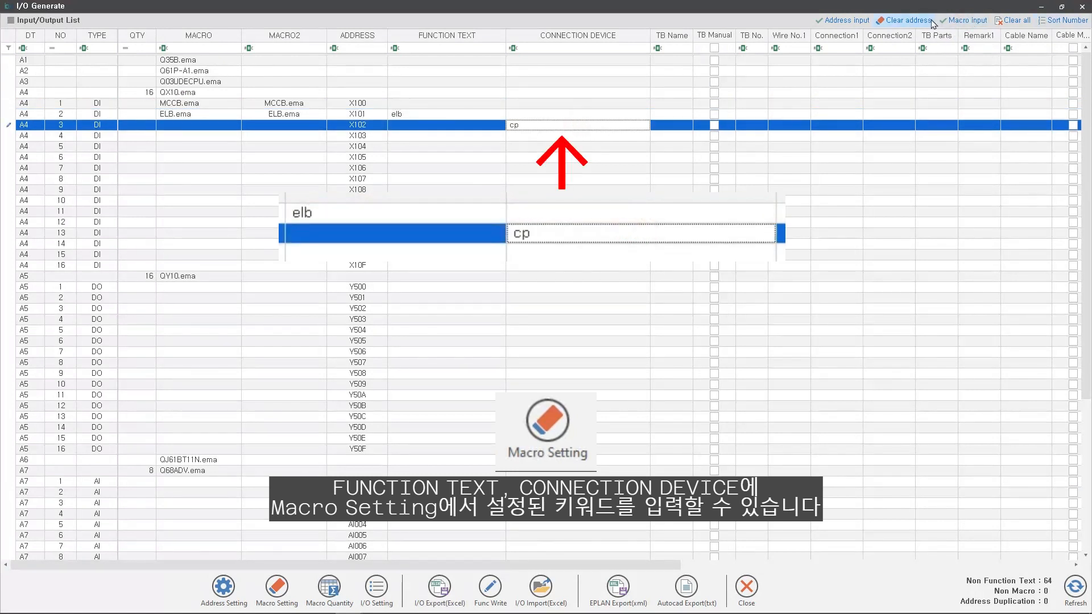
click(966, 20)
- Give A4 DI row 5 the macro EOCR.ema and the function text spb, and apply Macro input
click(179, 146)
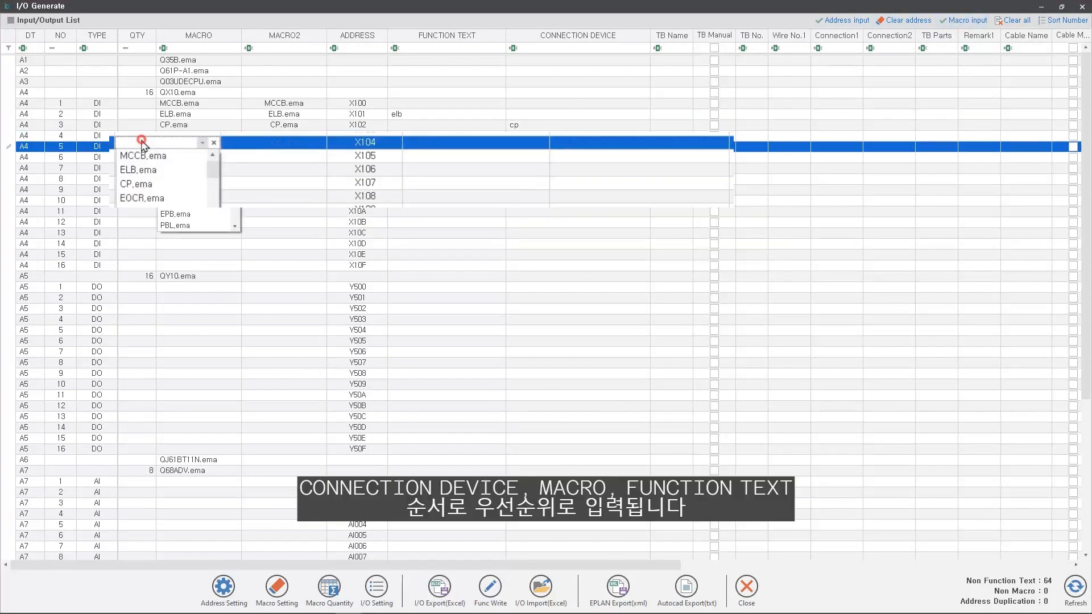
click(143, 198)
click(481, 143)
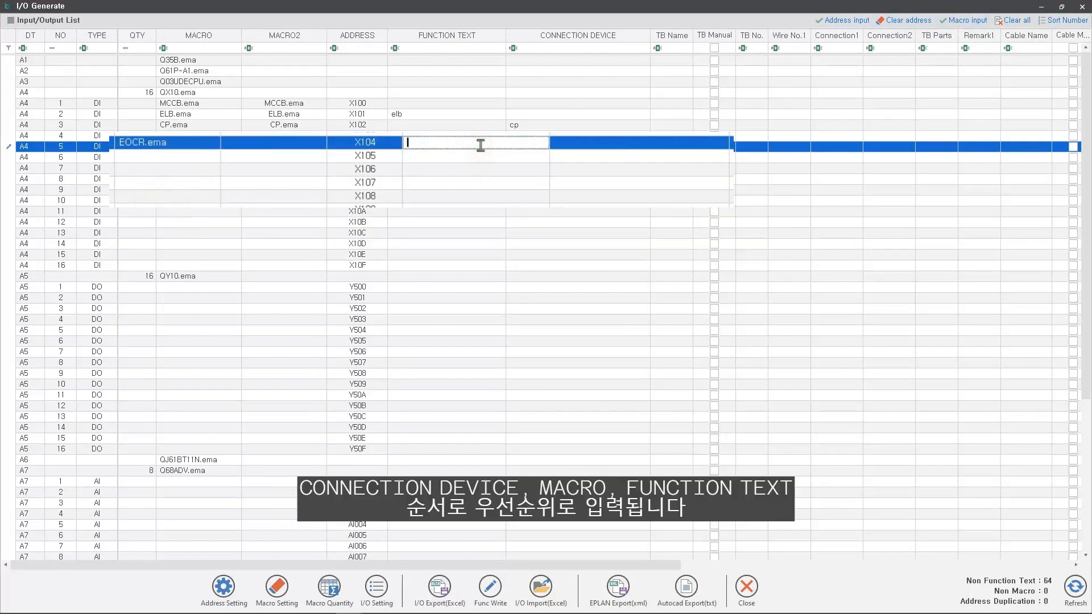
text(spb)
click(967, 19)
- Give A4 DI row 7 the macro EOCR.ema and the connection device pbl, and apply Macro input
click(130, 169)
click(171, 213)
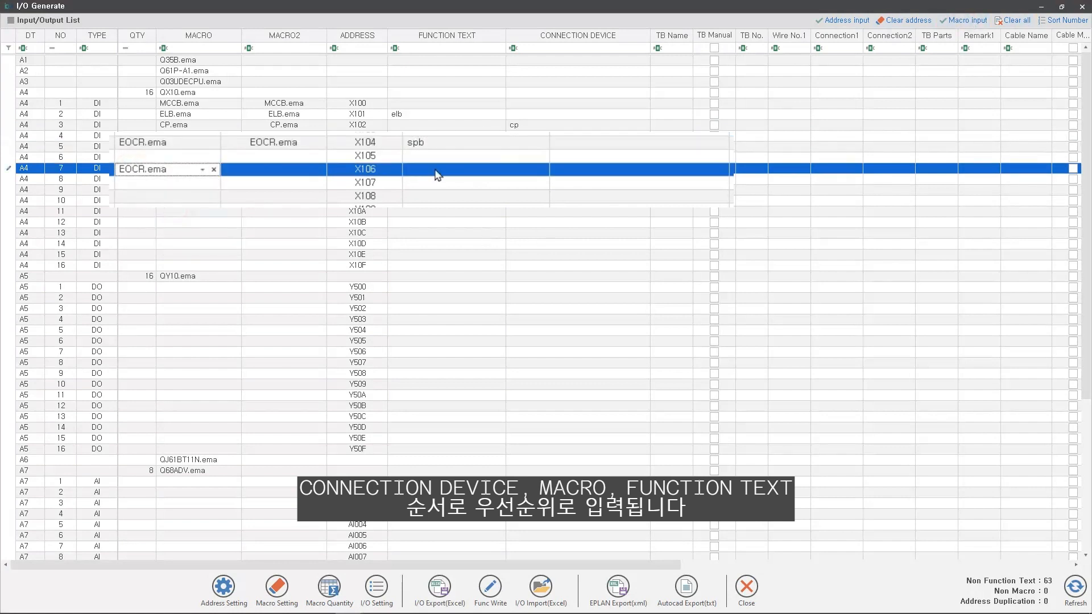
click(616, 170)
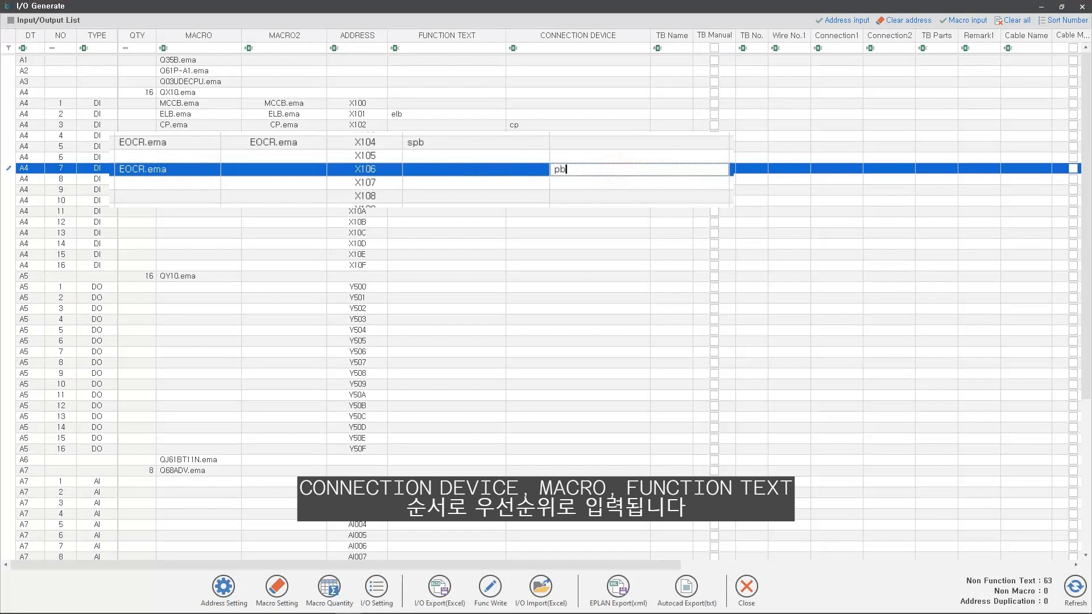
text(pbl)
click(958, 22)
- Give A4 DI row 9 the function text spb and the connection device pbl, and apply Macro input
click(412, 194)
text(spb)
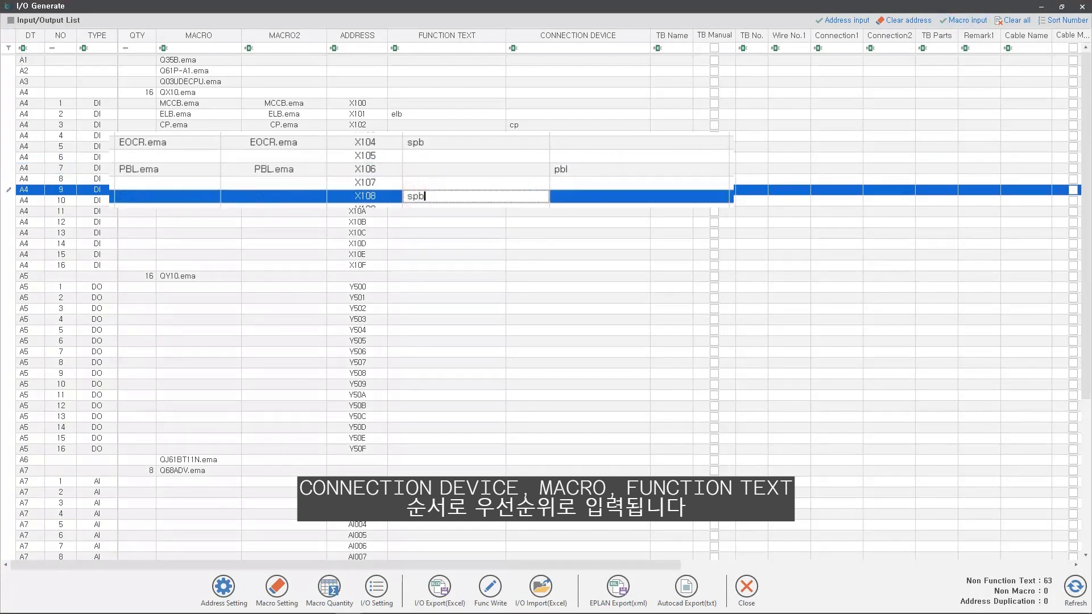
click(601, 198)
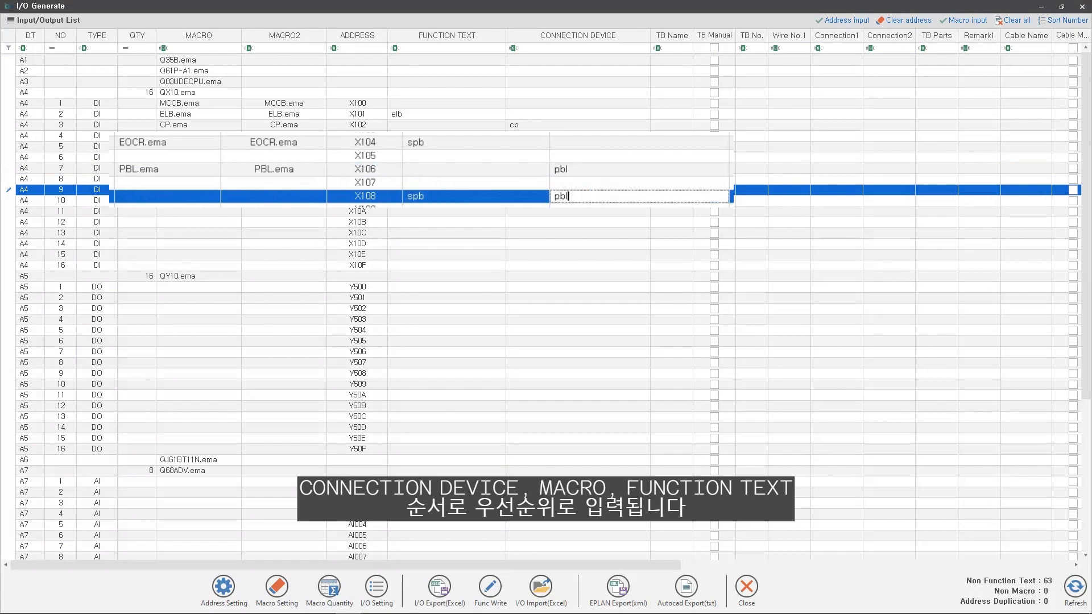
click(965, 21)
- Clear all entered information from the input/output list
click(1007, 21)
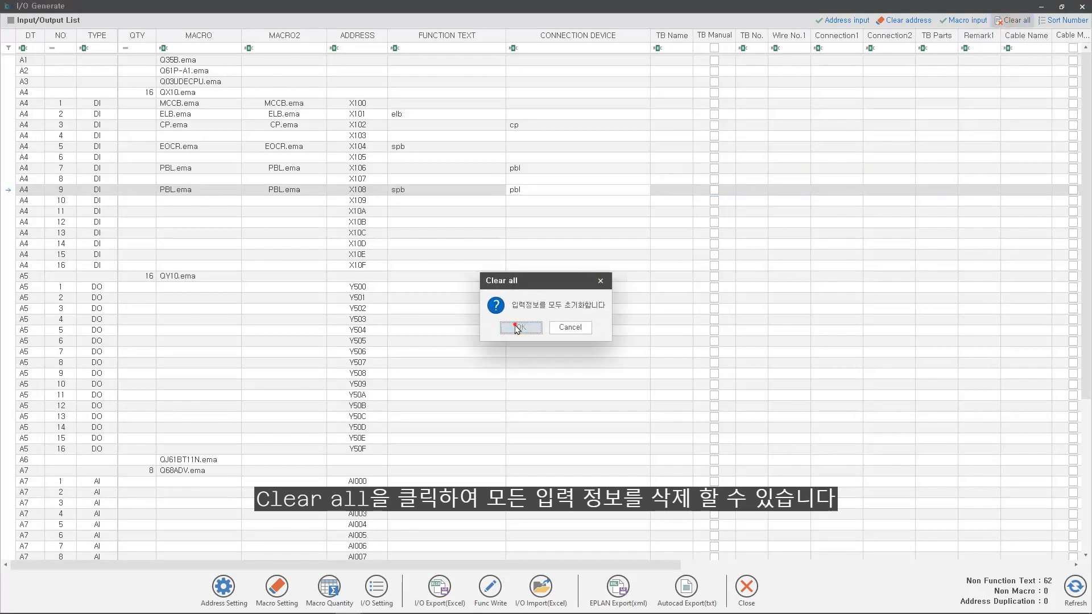
click(517, 327)
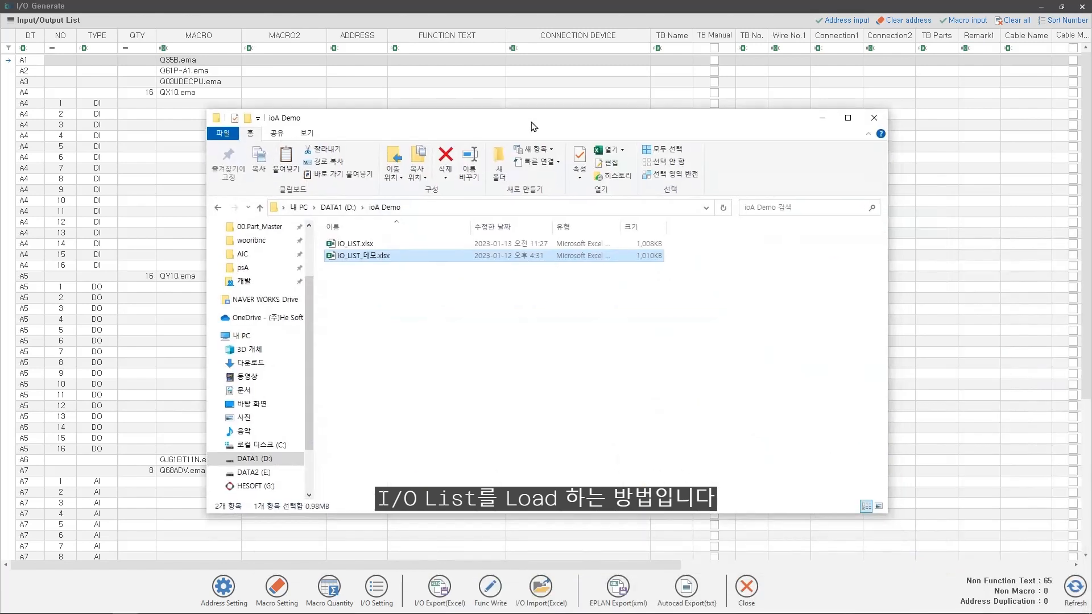
- Open IO_LIST_데모.xlsx from the ioA Demo folder in Excel and examine its header columns from DT across to the Text columns
double_click(358, 256)
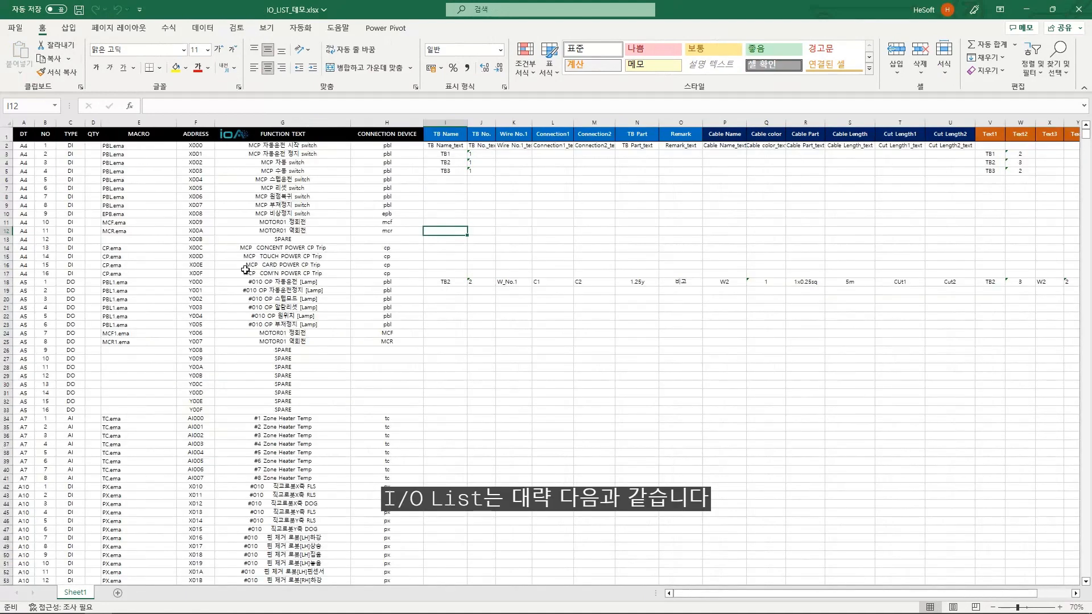
click(245, 269)
click(150, 228)
ctrl+scroll(150, 228, up, 1)
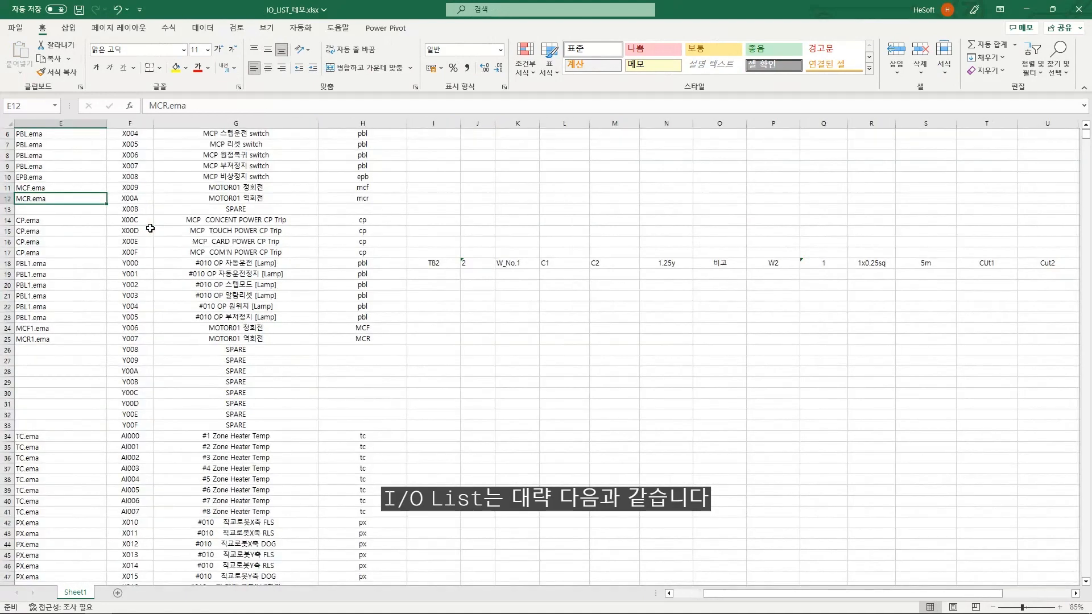
key(Left)
key(Left)
key(Left)
key(Left)
key(Up)
key(Up)
key(Up)
key(Up)
key(Up)
key(Up)
key(Up)
key(Up)
key(Up)
key(Up)
key(Up)
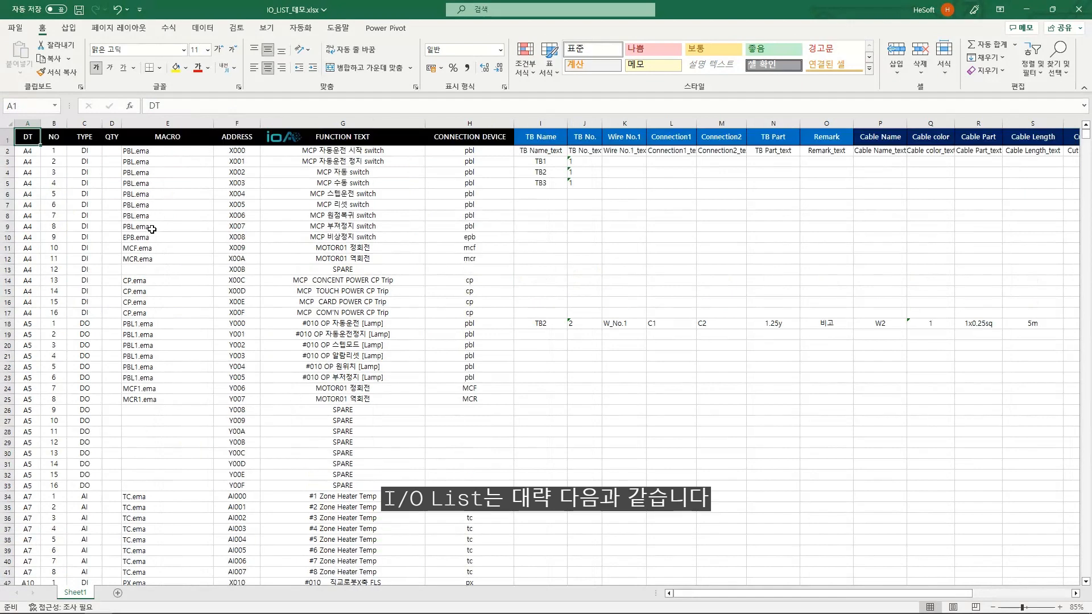
key(Right)
key(Right)
key(Right)
key(Right)
key(Right)
key(Right)
key(Right)
key(Right)
key(Right)
key(Right)
key(Right)
key(Right)
key(Right)
key(Right)
key(Right)
key(Right)
key(Right)
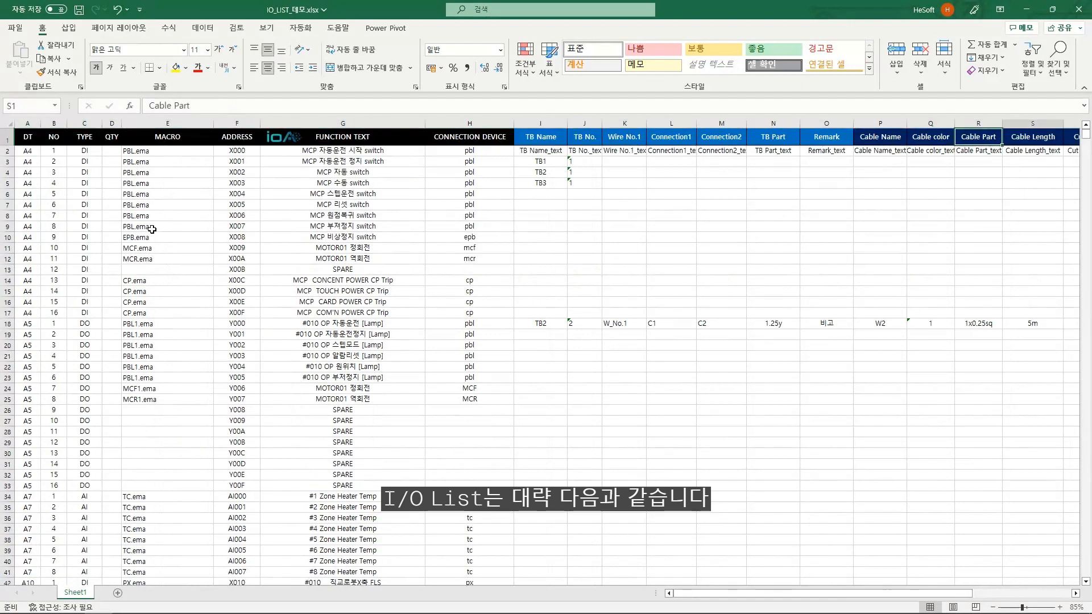
key(Right)
key(Right)
key(Right)
key(Right)
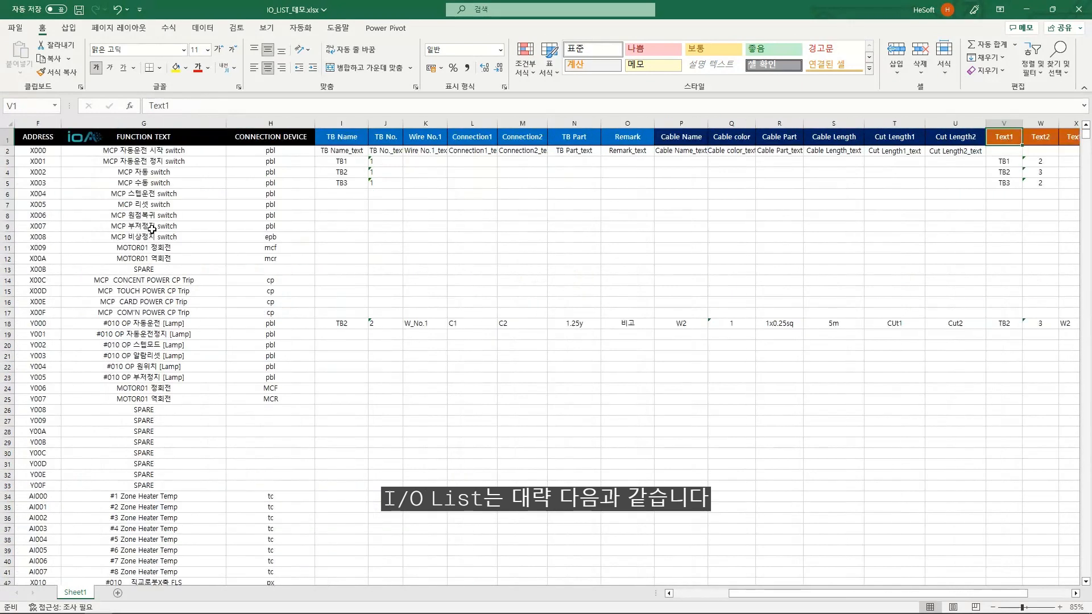
key(Right)
key(Right)
key(Right)
key(Right)
key(Right)
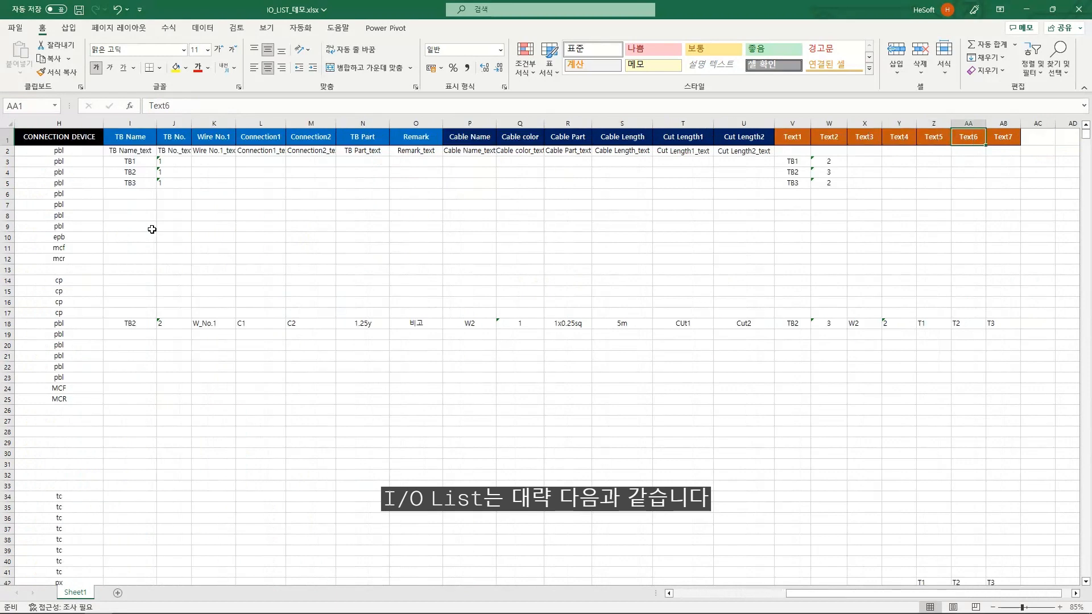
key(Left)
key(Left)
key(Left)
key(Left)
key(Left)
key(Left)
key(Left)
key(Left)
key(Left)
key(Left)
key(Left)
key(Left)
key(Left)
key(Left)
key(Left)
key(Left)
key(Left)
key(Left)
key(Left)
key(Left)
key(Left)
key(Left)
key(Left)
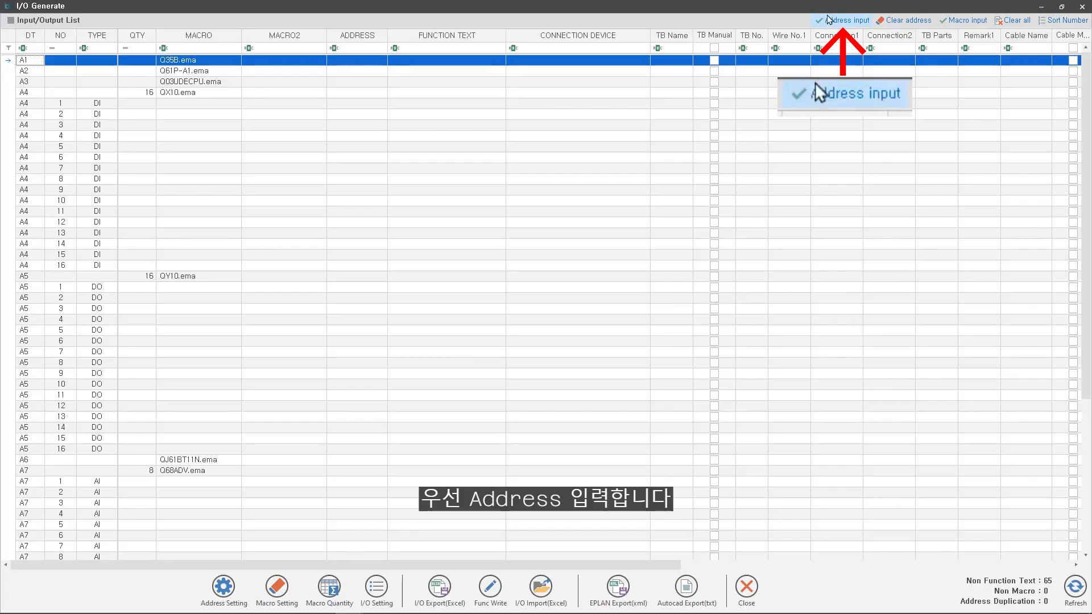
- Assign addresses to DTs A4, A5, A7 and A10 with the MITSUBISHI spec and all start addresses at 000
click(827, 19)
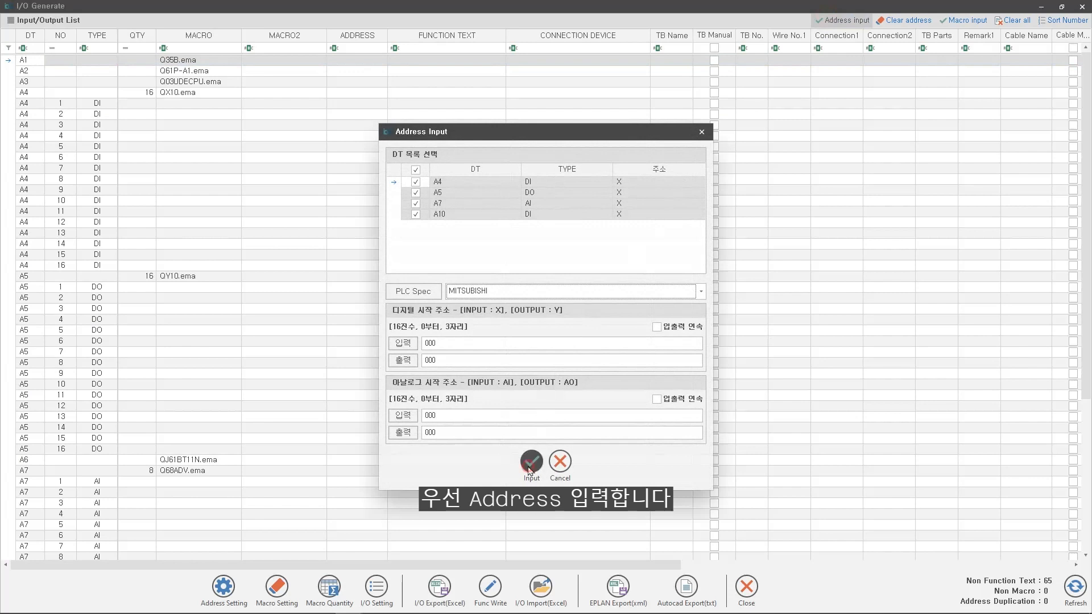
click(530, 464)
click(543, 334)
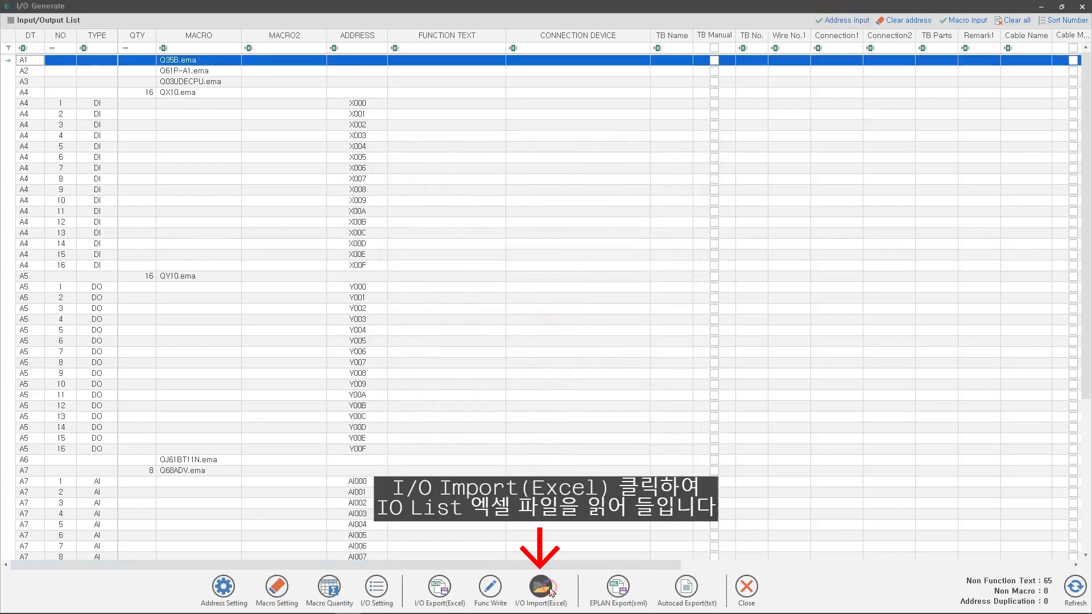
- Import the demo I/O list Excel workbook into the list and fill the symbol macros with Macro input
click(549, 590)
double_click(163, 110)
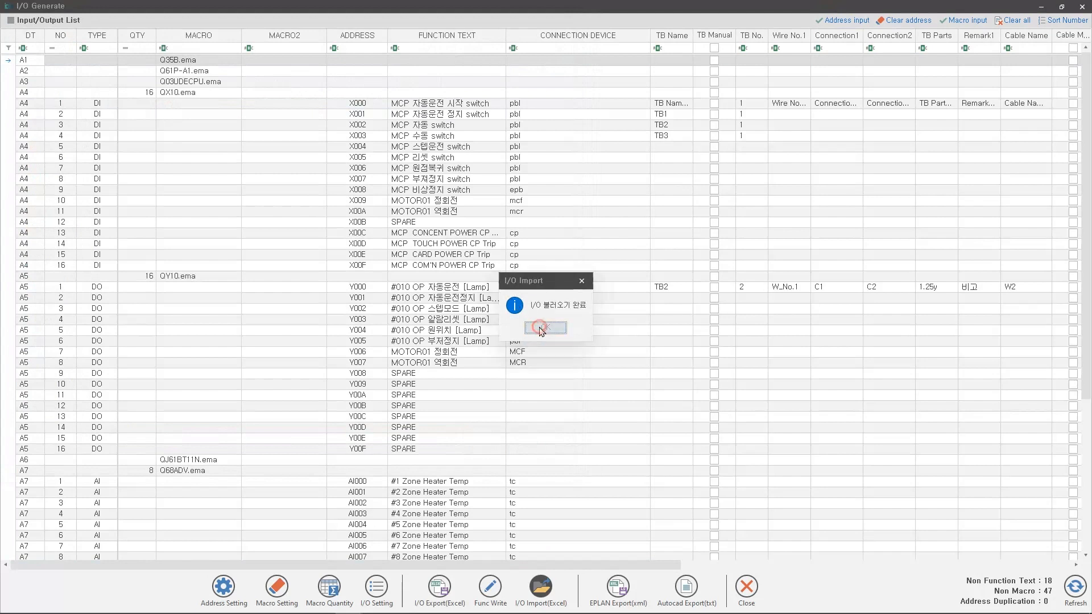
click(544, 329)
click(965, 22)
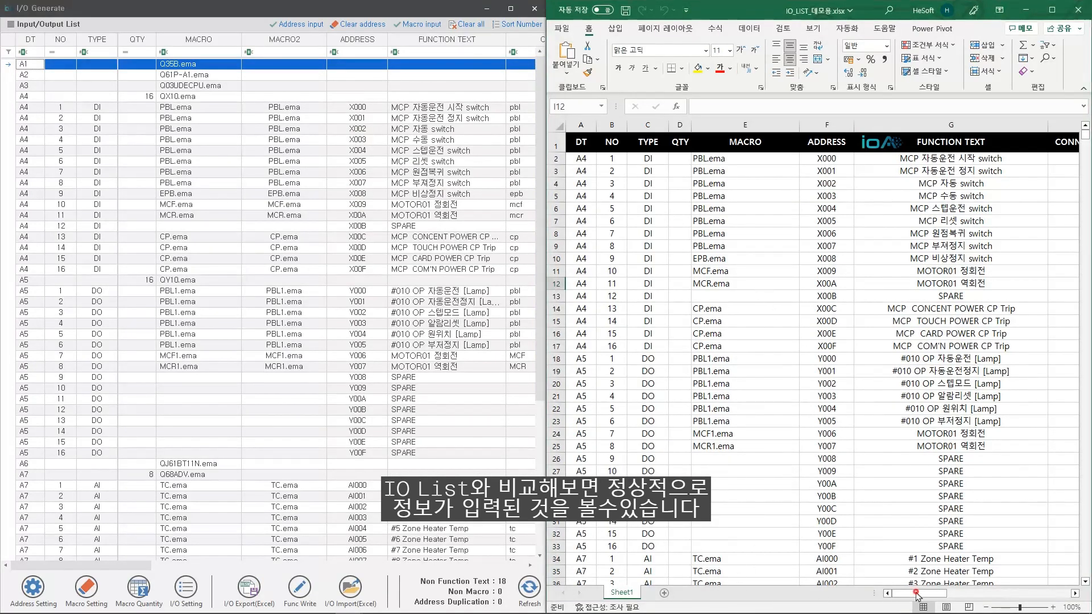
- Compare the imported addresses, function texts, connection devices and TB names with the rows of the source Excel sheet
drag(917, 595, 945, 599)
click(124, 566)
drag(123, 567, 227, 556)
scroll(202, 552, left, 2)
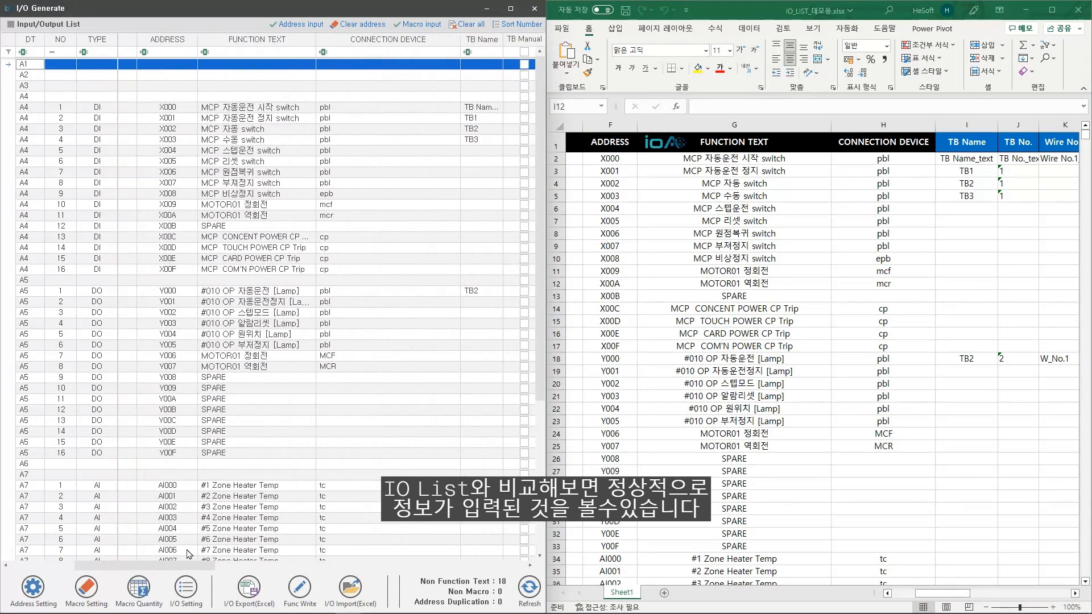
click(948, 594)
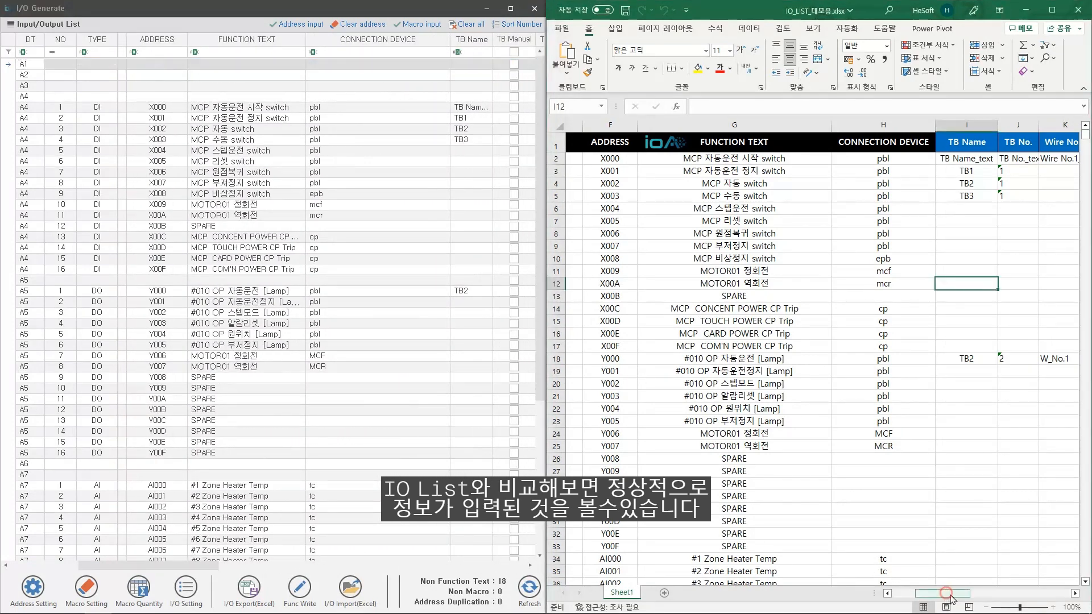
mouse_move(947, 595)
mouse_down()
mouse_move(989, 595)
mouse_move(943, 594)
mouse_up()
scroll(790, 398, down, 12)
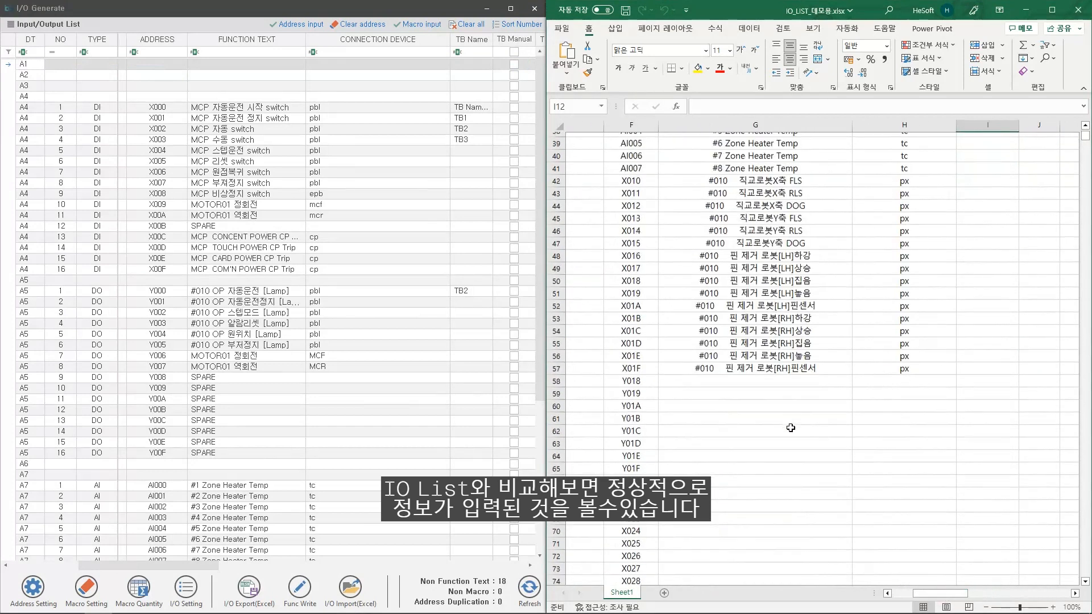
scroll(790, 426, up, 10)
scroll(790, 428, up, 3)
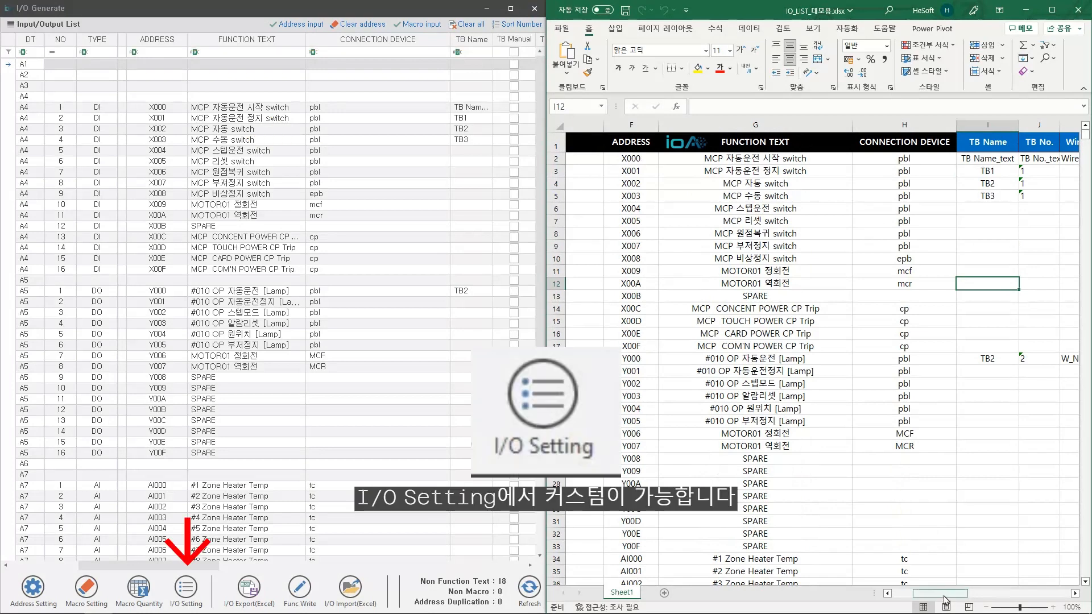
- Clear all entered information and assign addresses to all DTs again with every start address at 000
click(512, 13)
click(1013, 20)
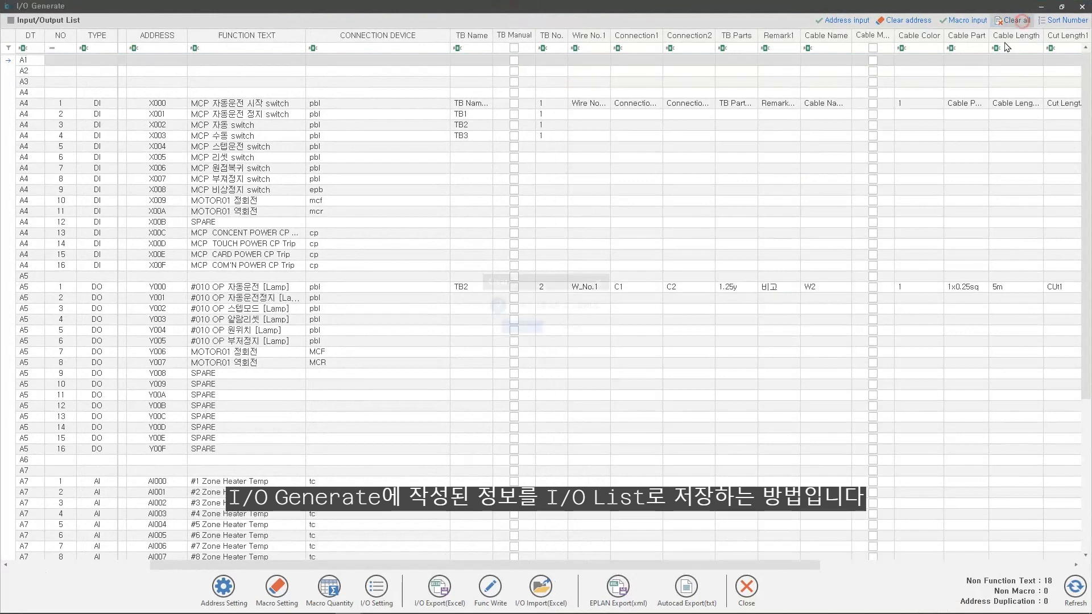
click(521, 331)
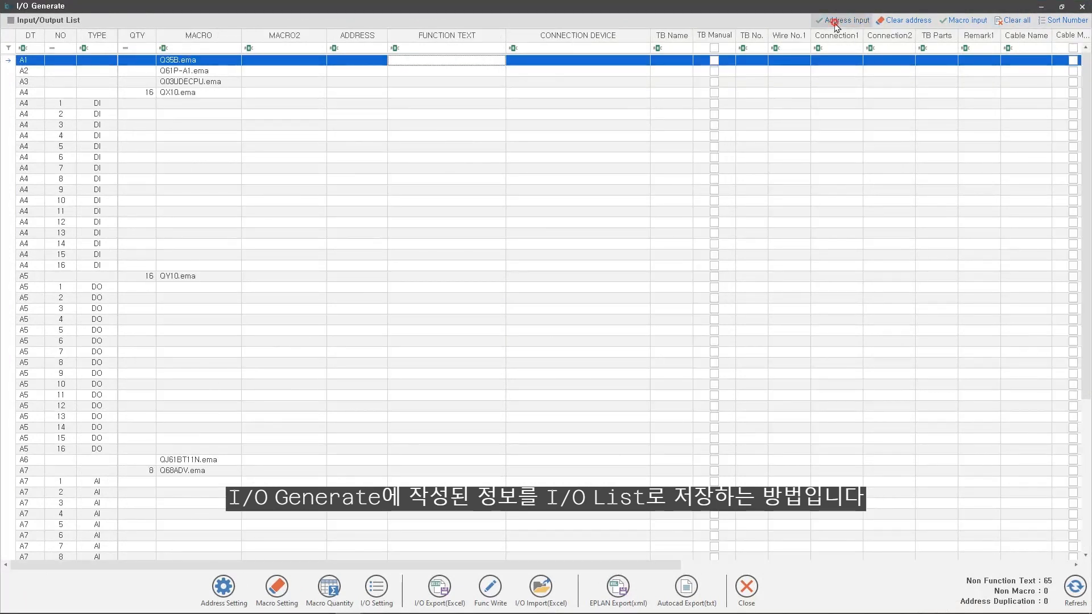
click(844, 21)
click(532, 461)
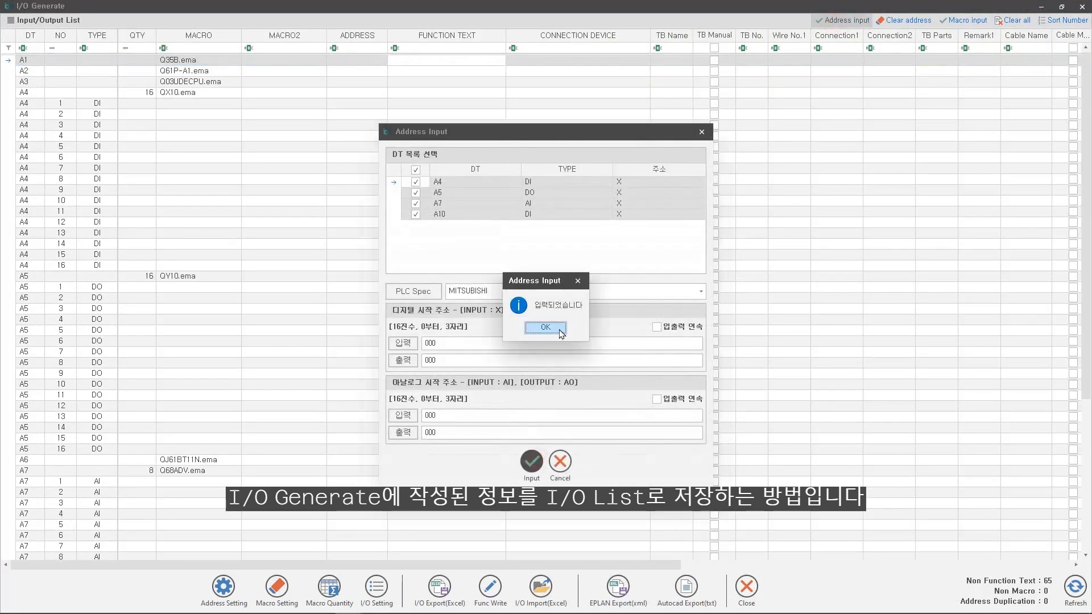
click(547, 331)
- Choose MCCB.ema as the macro for A4 DI row 1 and ELB.ema for row 2
click(183, 104)
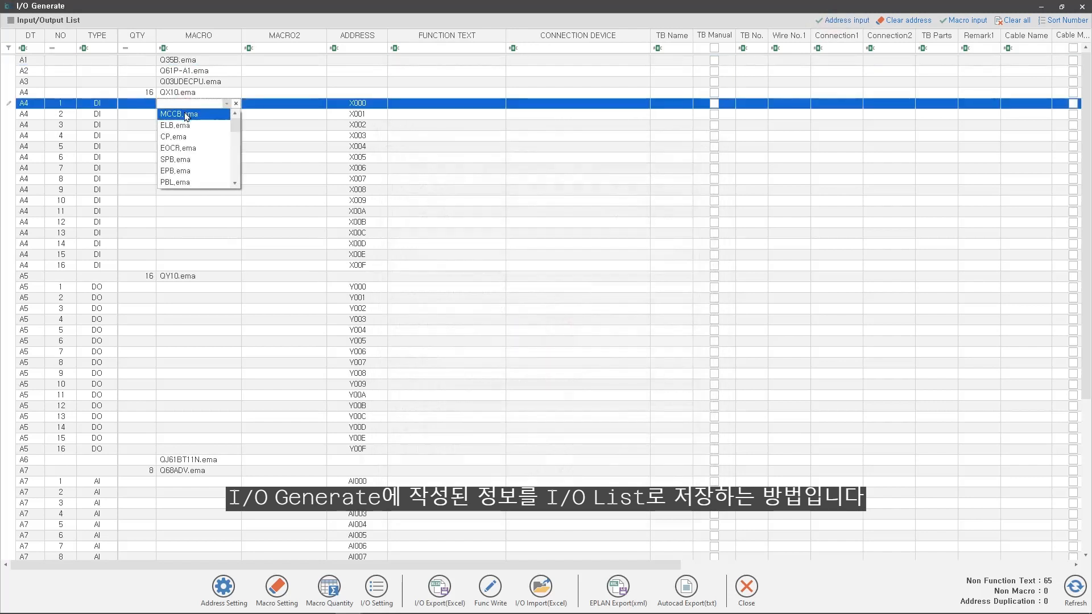
click(181, 113)
click(182, 114)
click(185, 136)
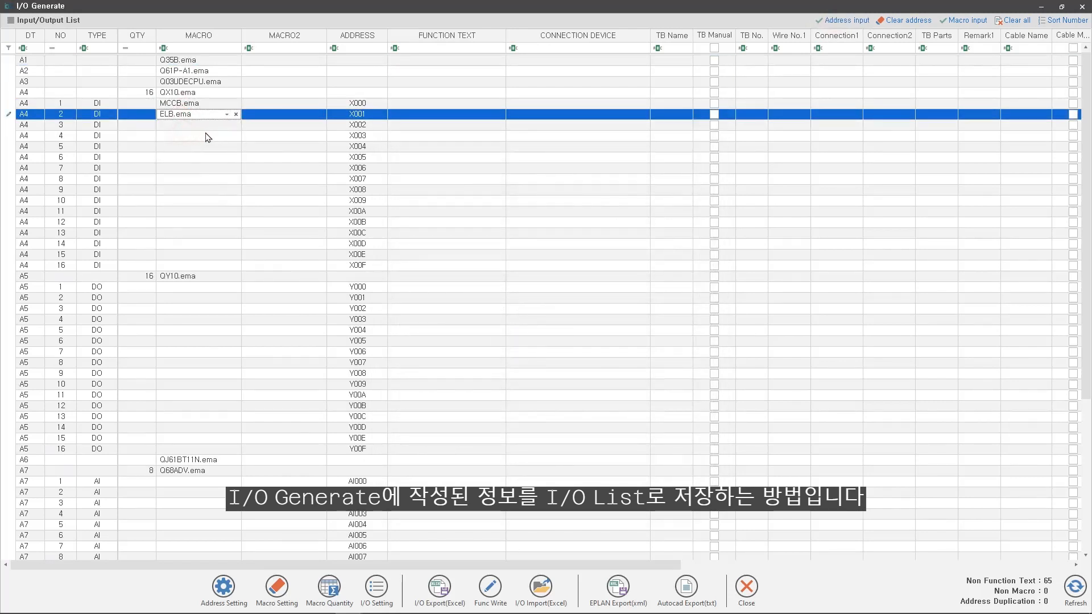
- Enter cp as the connection device of A4 DI row 3 and fill MACRO2 with Macro input
click(446, 126)
click(520, 126)
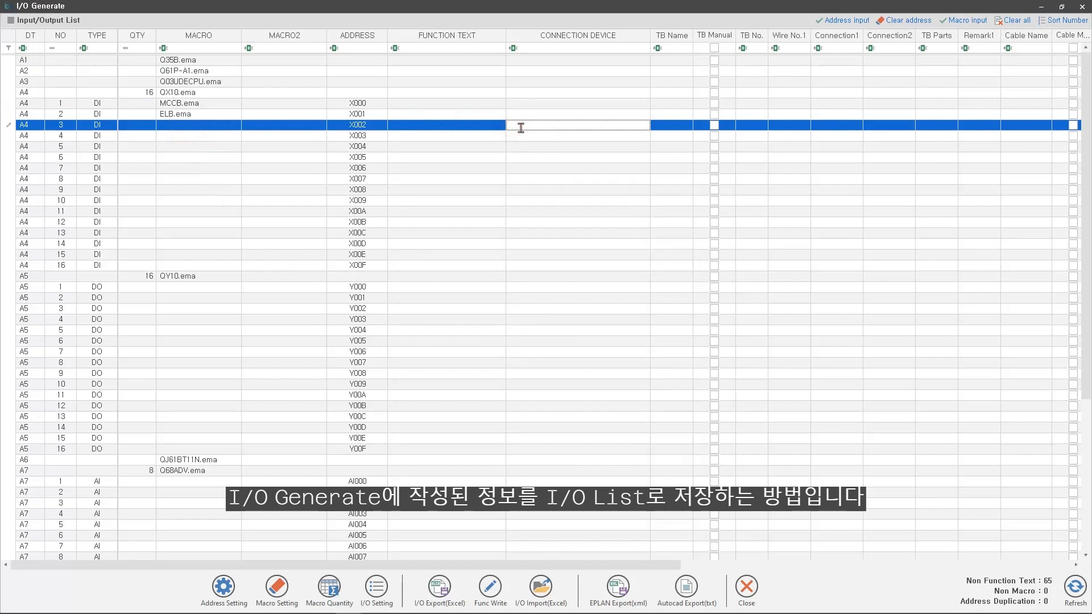
text(cp)
click(963, 20)
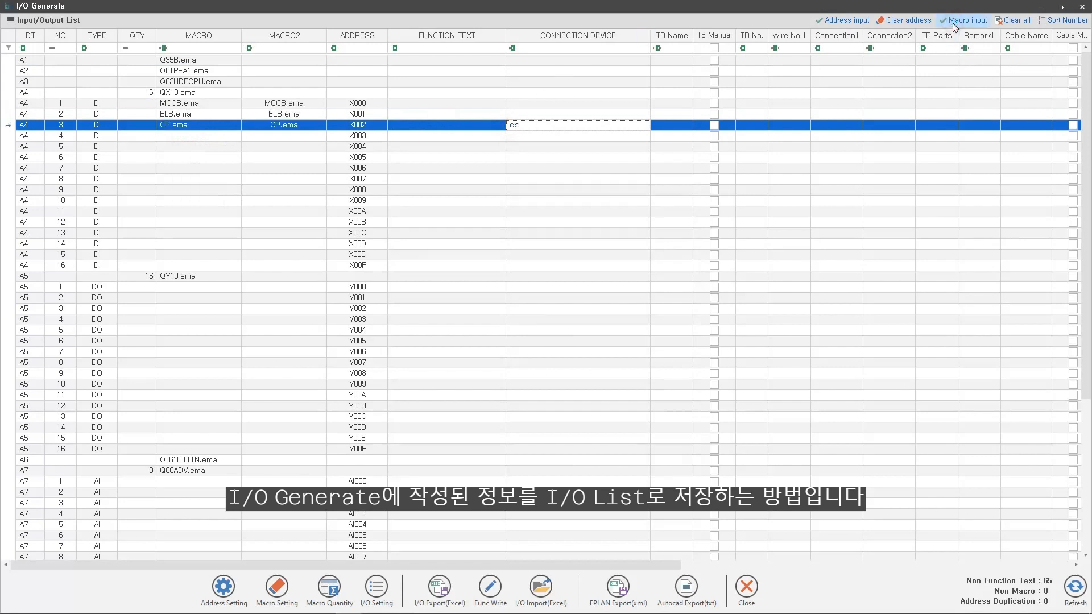
- Export the I/O list to Excel as IO_LIST.xlsx in the ioA Demo folder
click(439, 587)
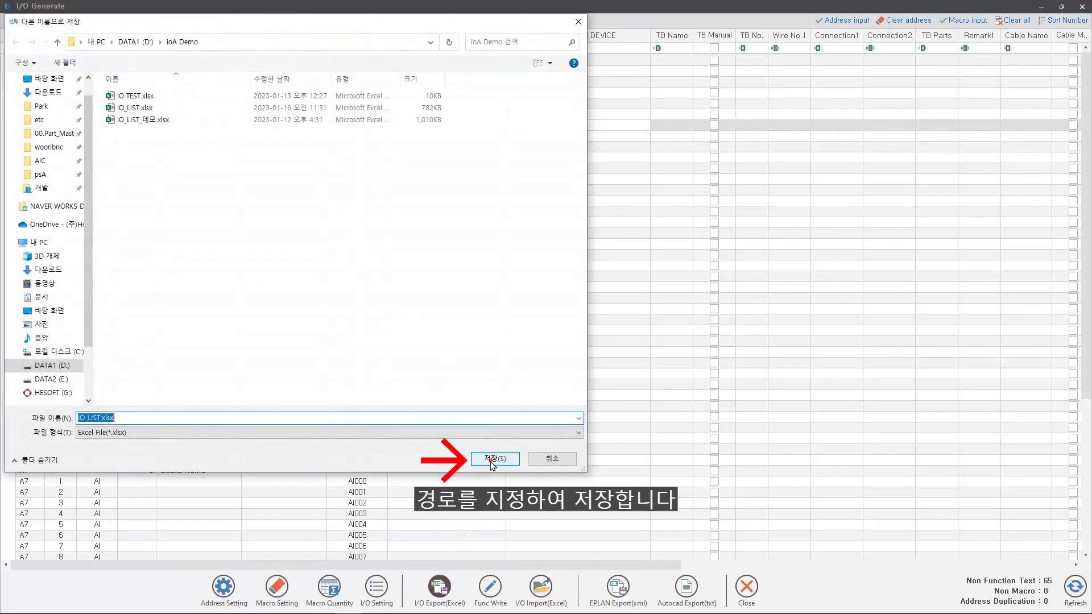
click(492, 460)
click(566, 318)
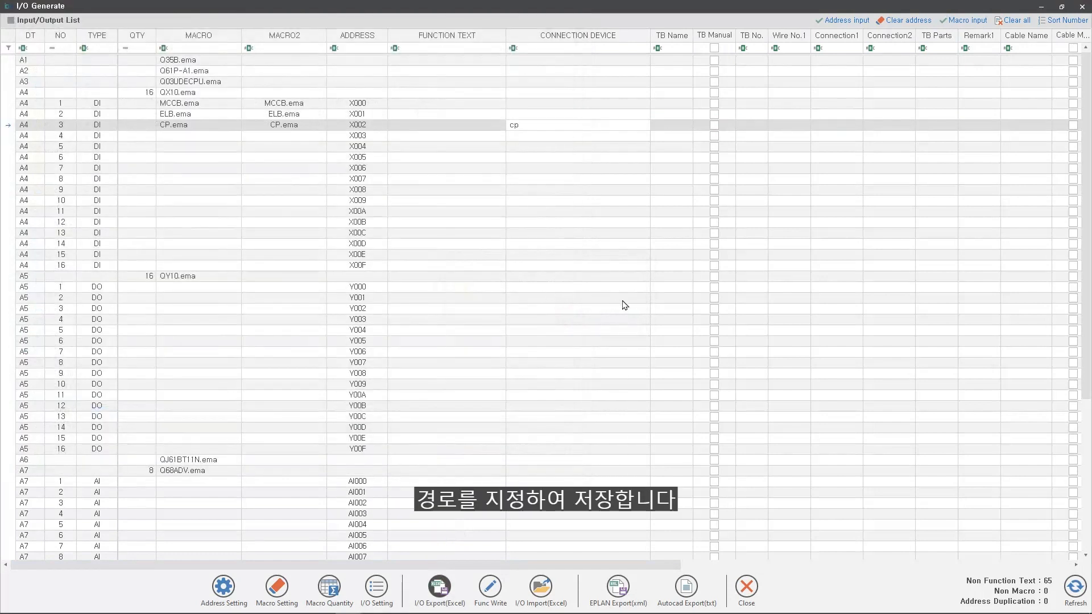
- Open the exported IO_LIST.xlsx in Excel and arrange it side by side with the I/O Generate window
click(546, 328)
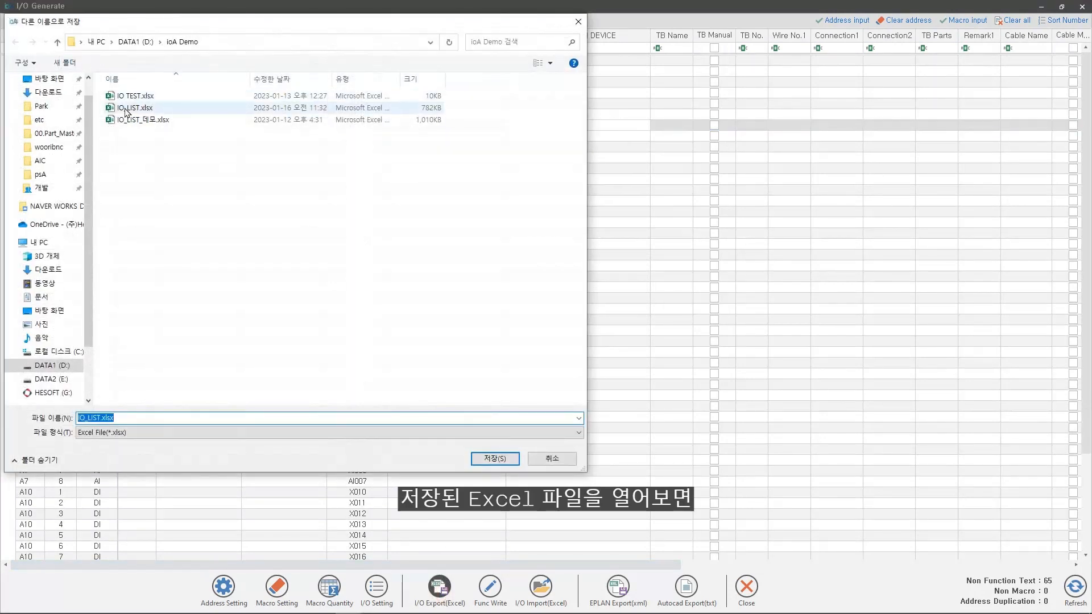
click(135, 108)
right_click(125, 108)
click(159, 133)
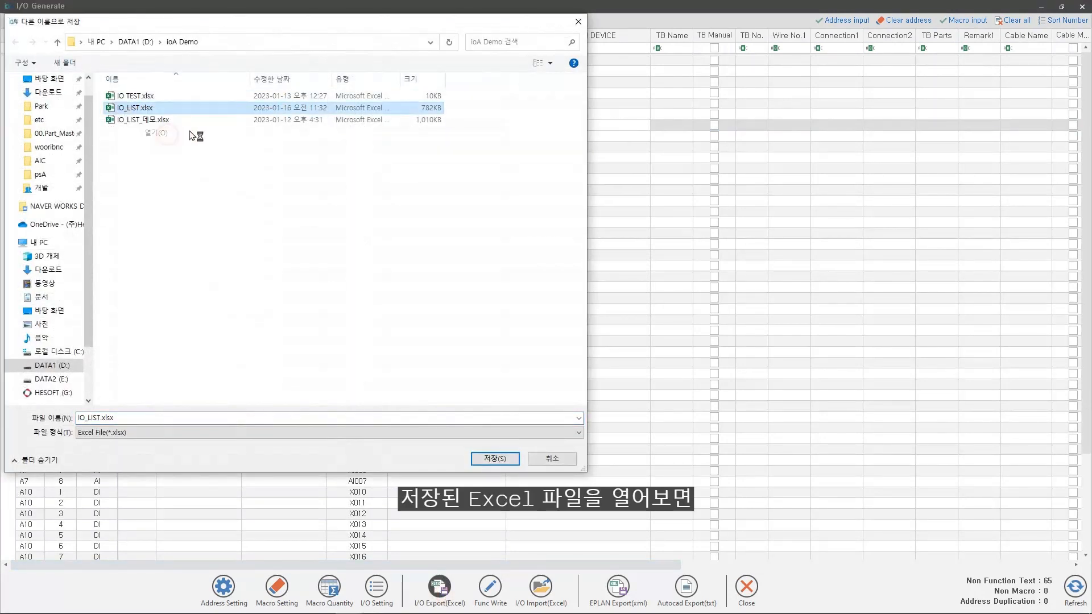
click(579, 22)
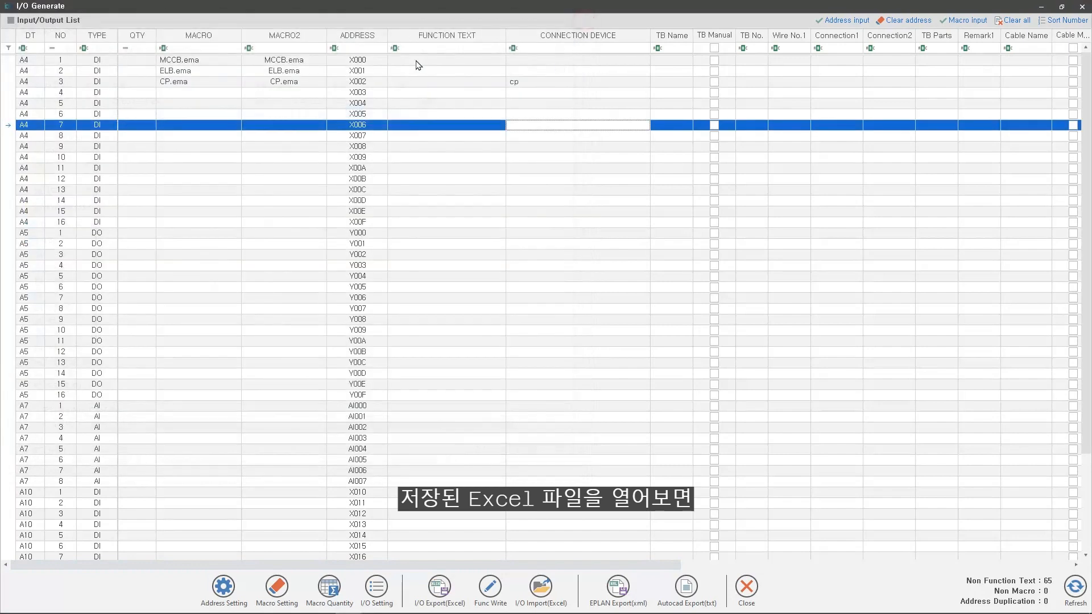
key(super+Right)
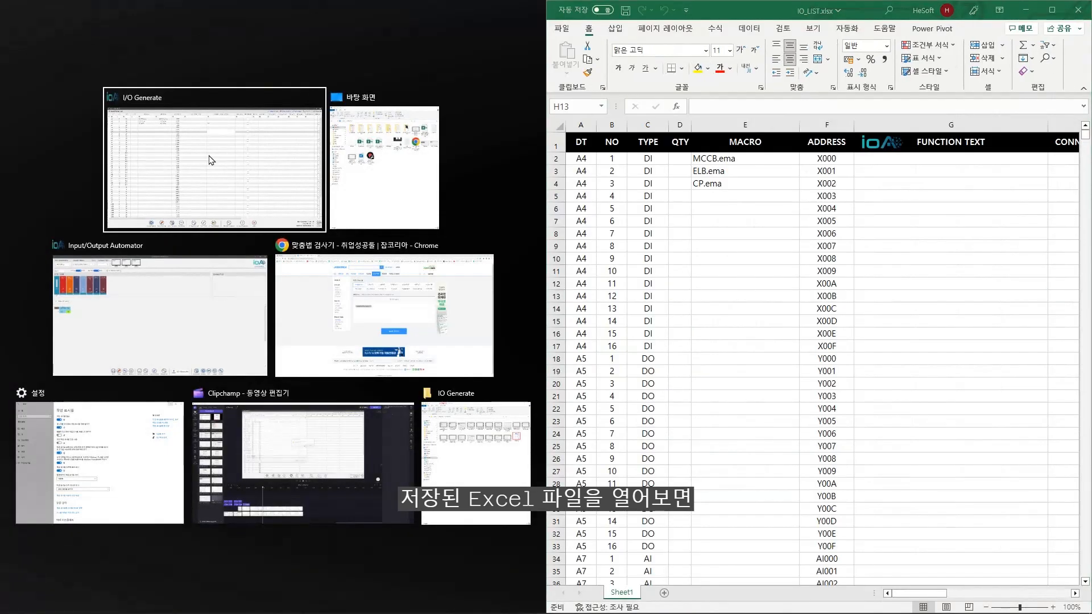
click(209, 159)
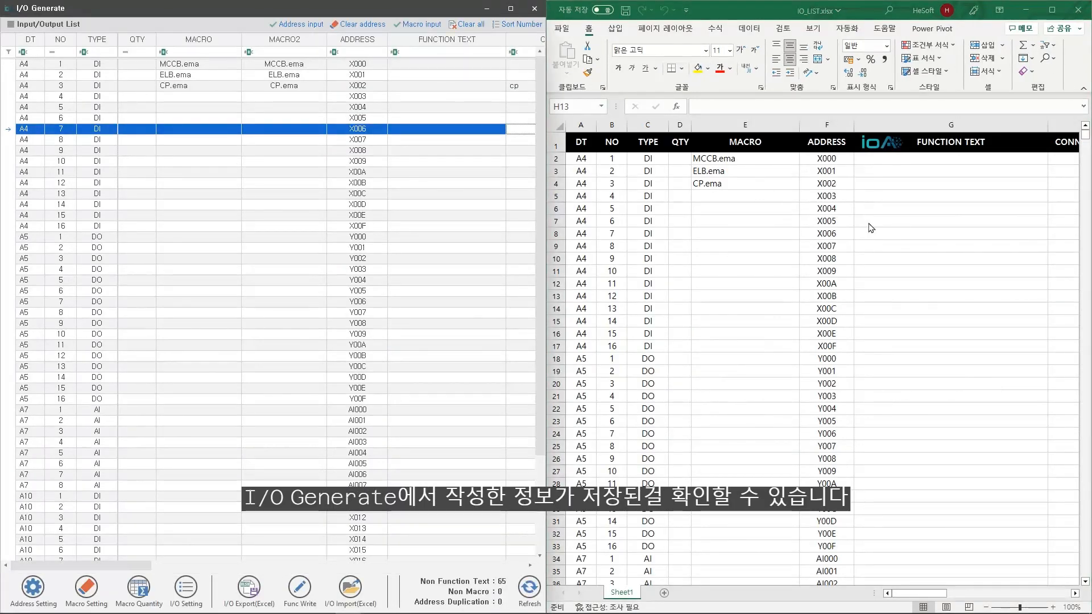
- Enter pbl, mccb and spb as FUNCTION TEXT for addresses X004, X005 and X006 in the Excel list
click(934, 230)
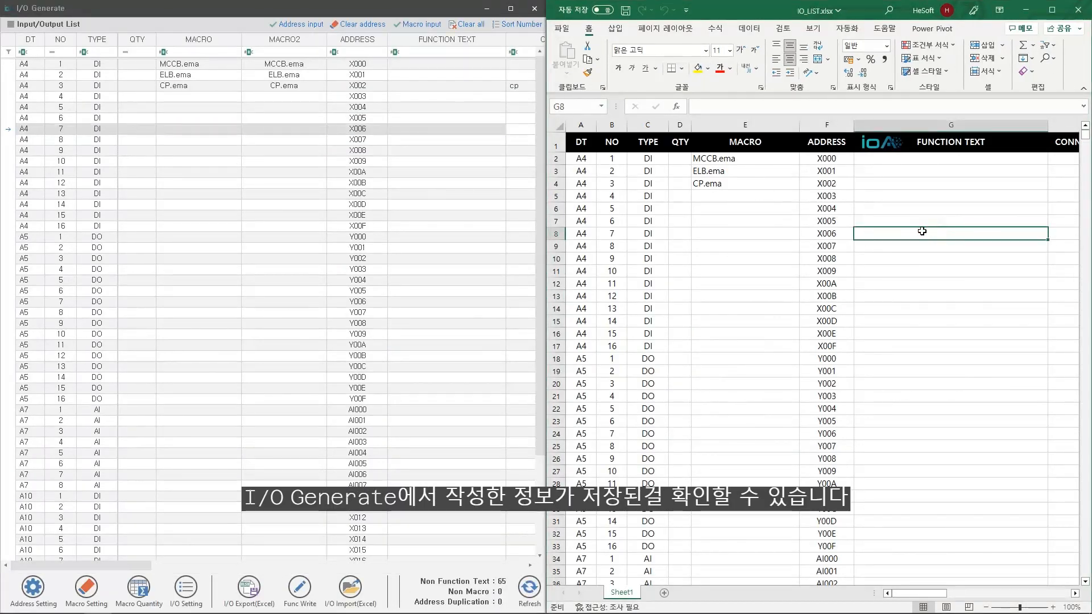
click(902, 197)
click(897, 211)
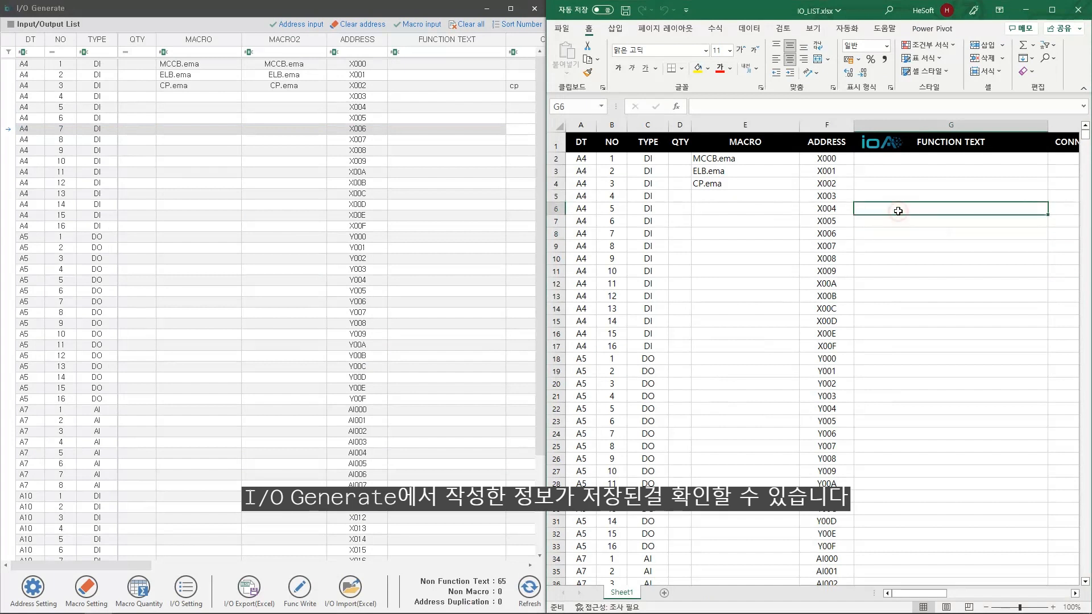
text(pbl)
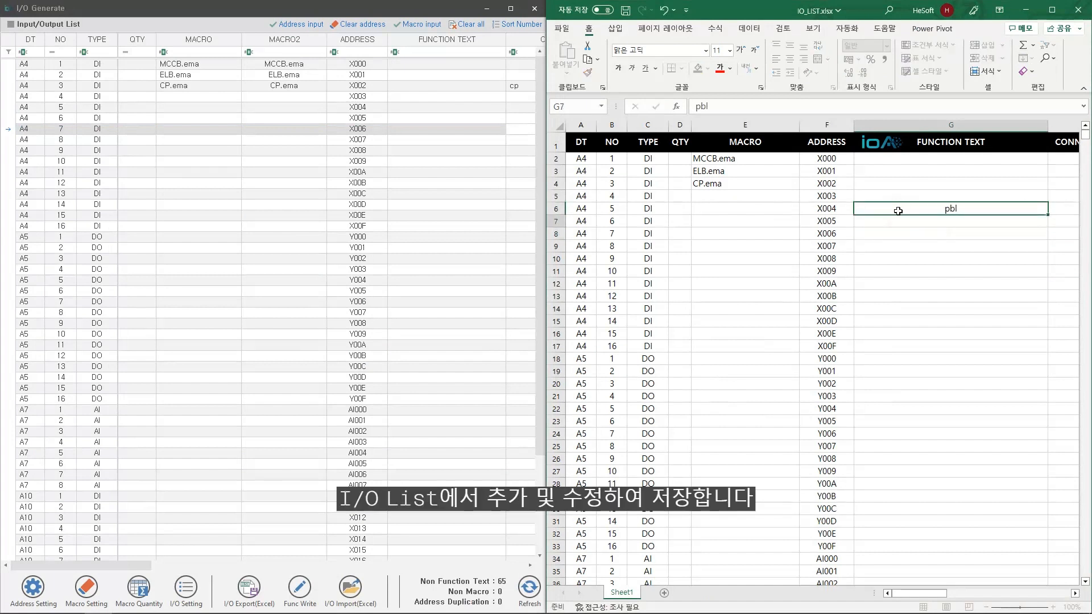
key(Return)
text(mccb)
key(Return)
text(spb)
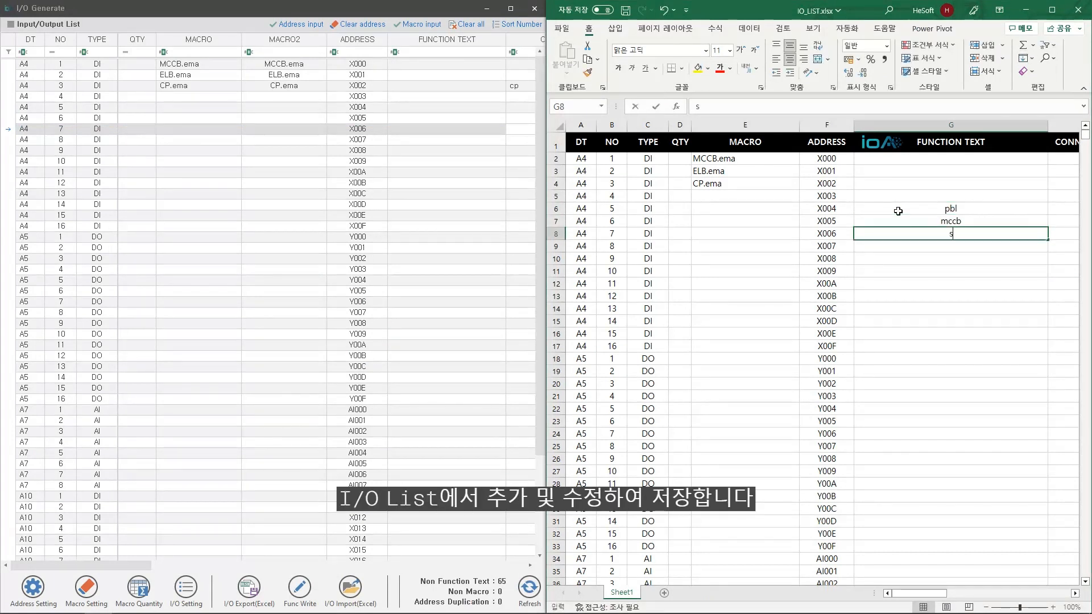
key(Return)
- Copy the pbl, mccb and spb function texts and paste them repeatedly down the column through address X00E
key(Up)
key(shift+Up)
key(shift+Up)
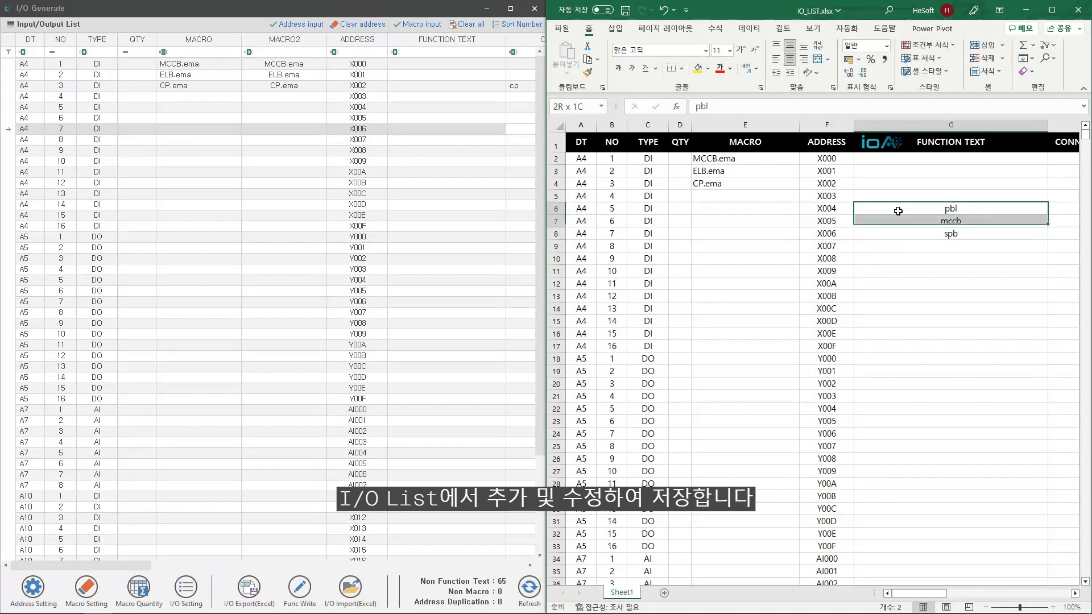
key(ctrl+c)
key(Down)
key(ctrl+v)
key(Down)
key(ctrl+v)
key(Down)
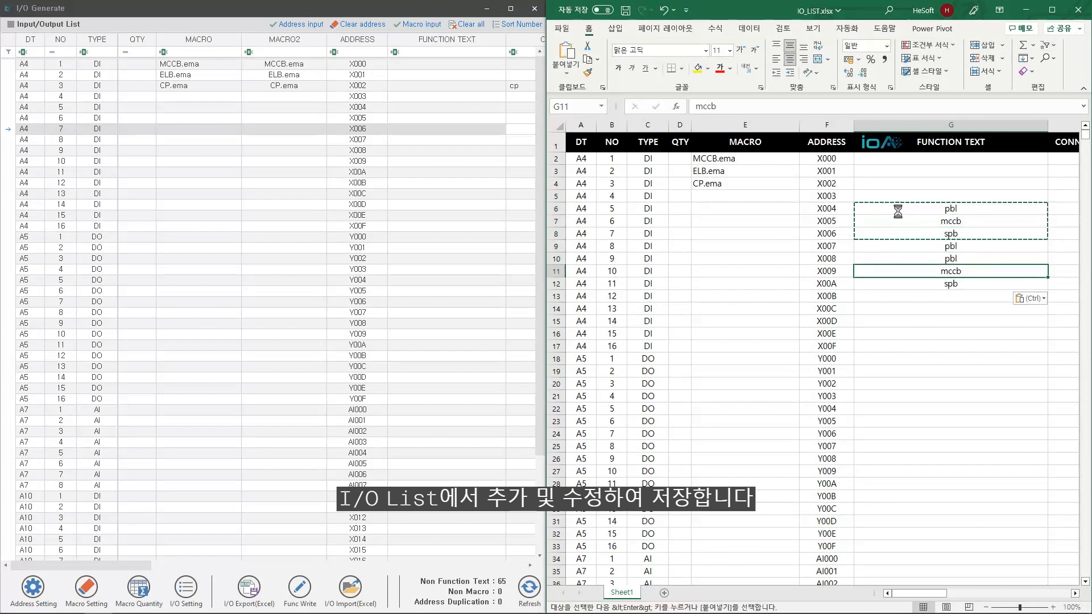
key(ctrl+v)
key(Down)
key(Down)
key(Down)
key(ctrl+v)
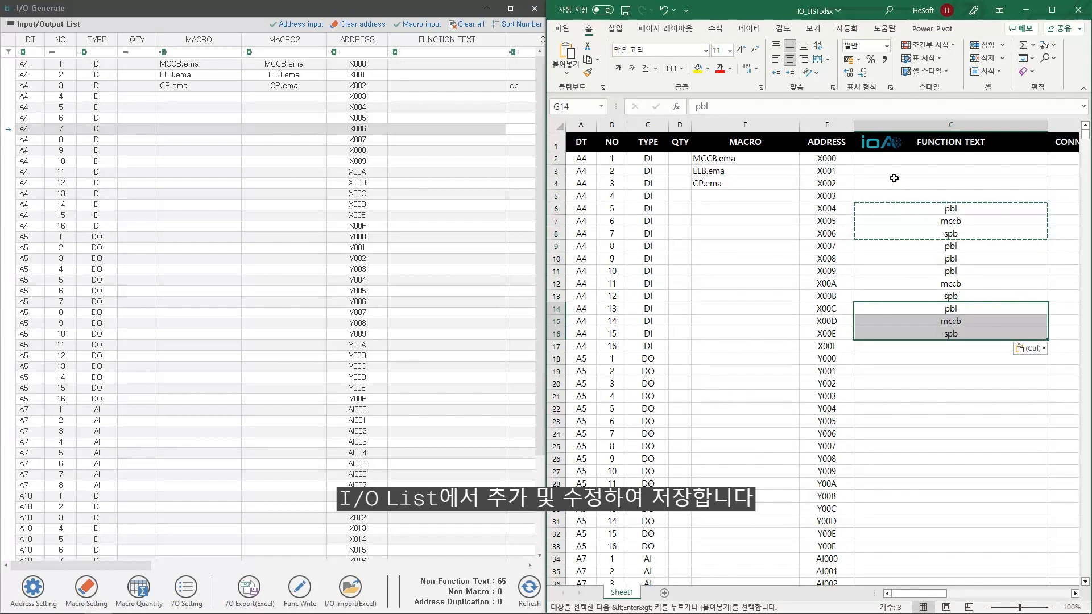
- Save the edited IO_LIST.xlsx workbook and close it
click(745, 230)
click(564, 29)
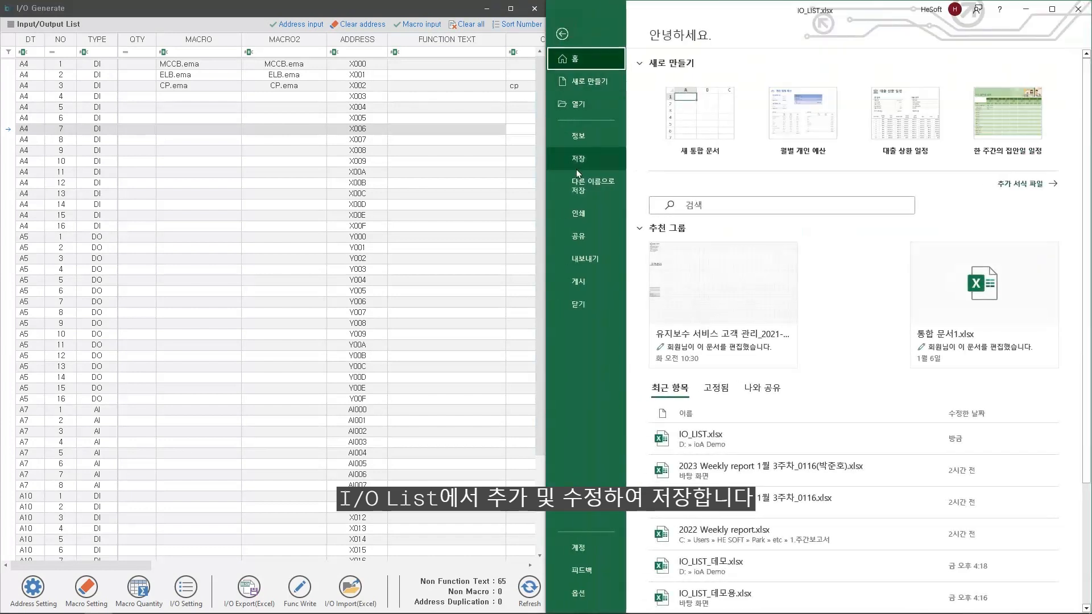
click(578, 168)
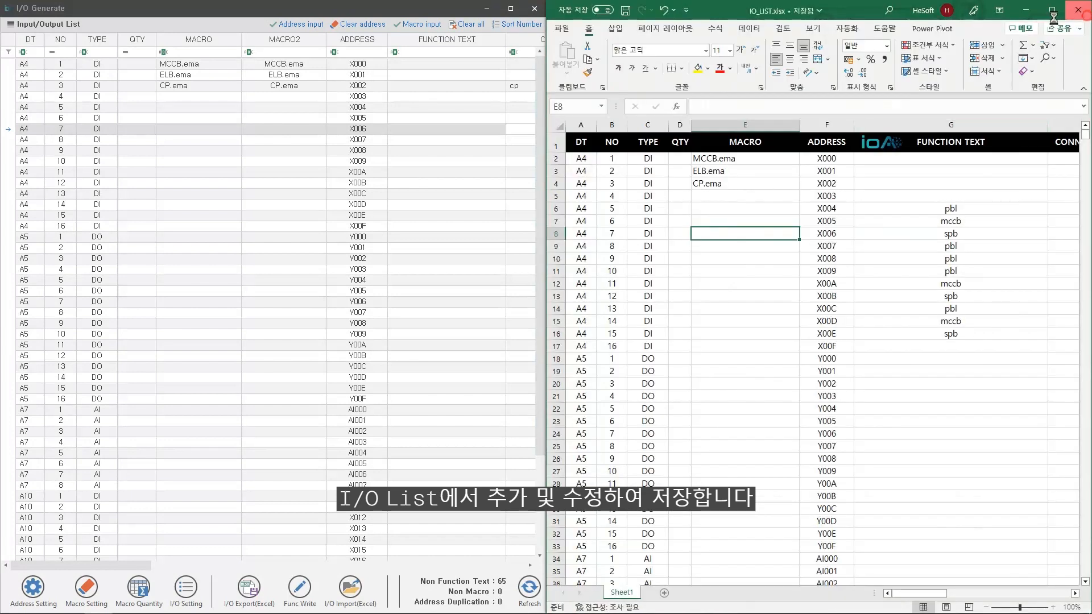
click(1079, 9)
- Import the edited IO_LIST.xlsx into the maximized I/O Generate list and fill the macros with Macro input
click(510, 9)
click(540, 586)
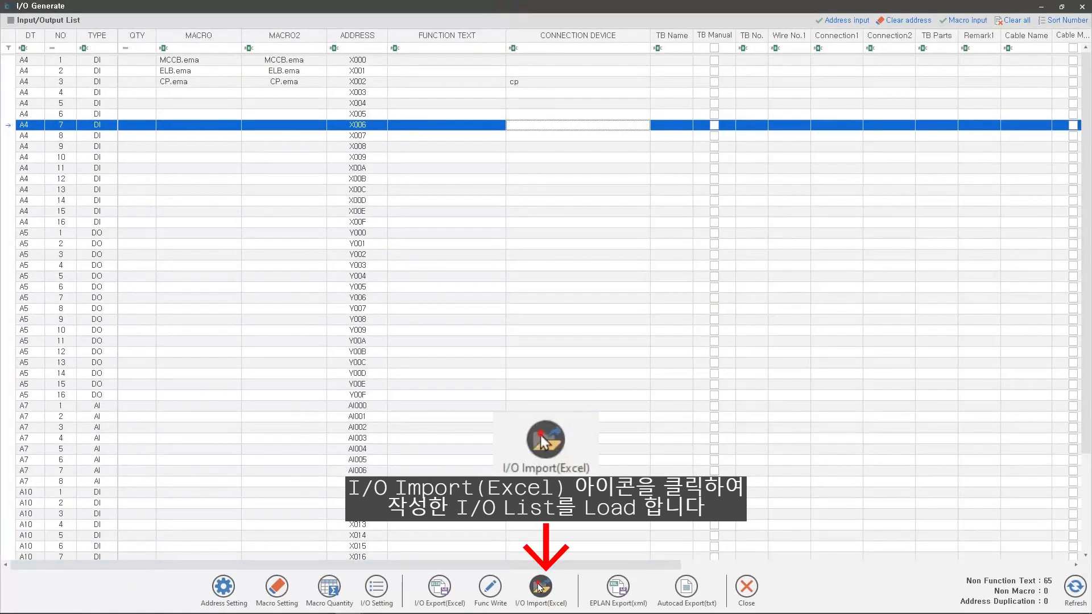
click(131, 107)
double_click(131, 107)
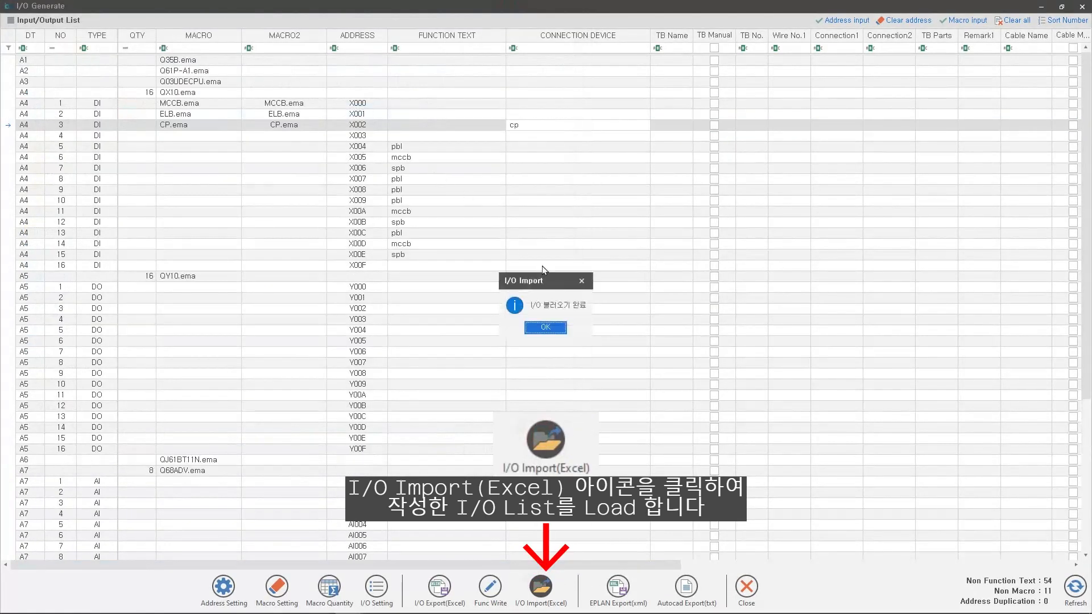
click(569, 284)
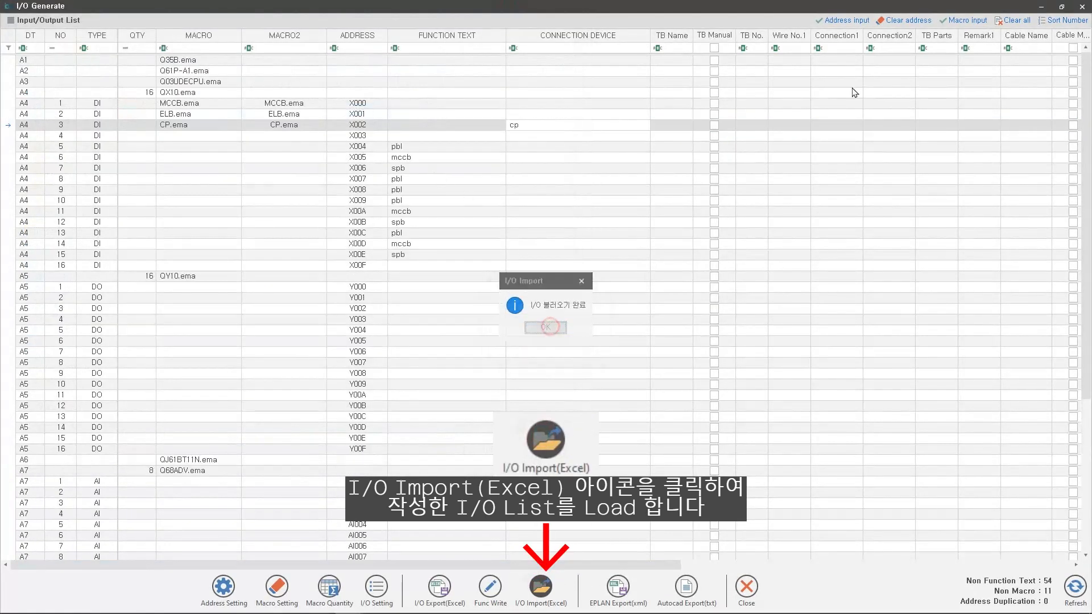
click(951, 21)
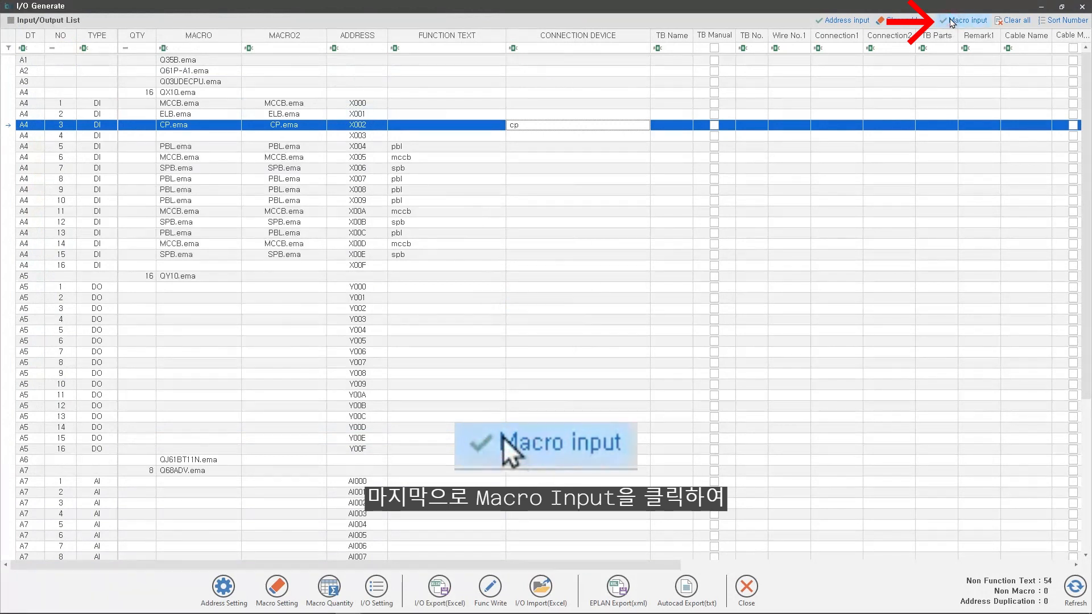
- Clear all entered information and assign MITSUBISHI addresses to every DT with all start addresses at 000
click(1012, 22)
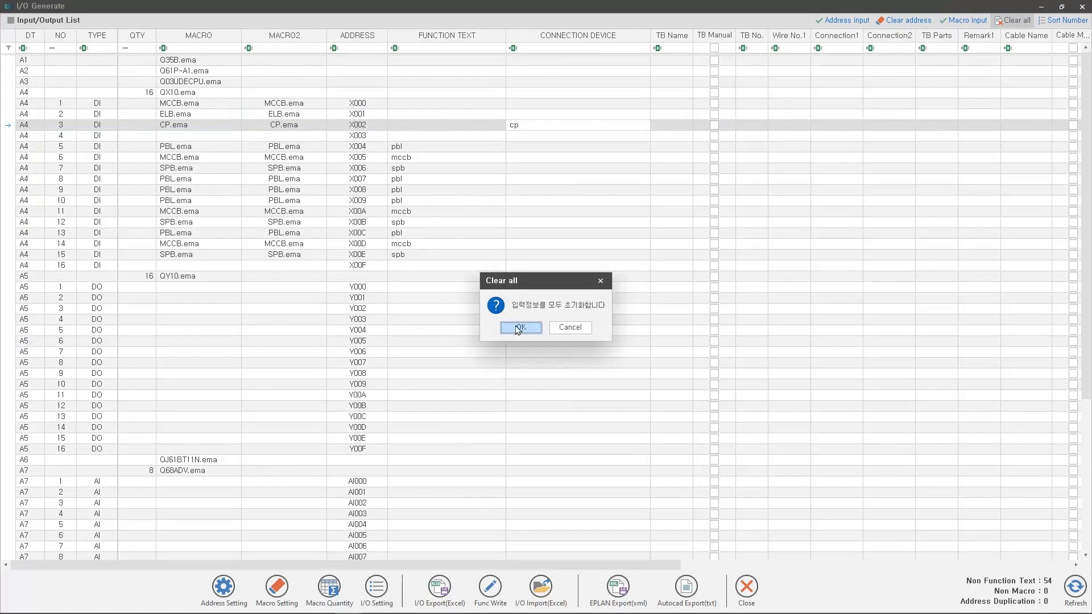
click(518, 327)
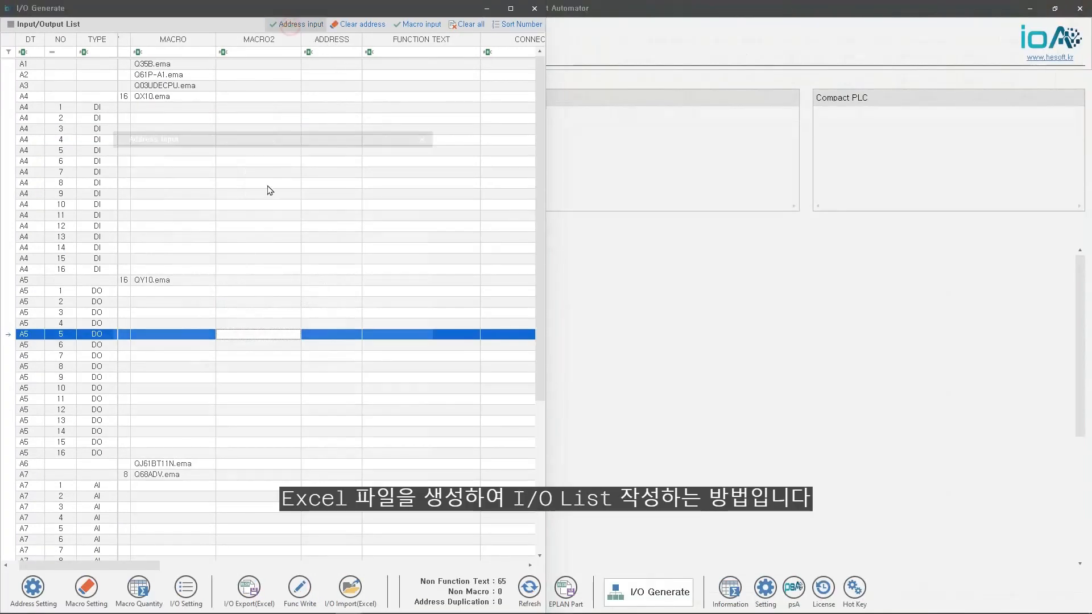
click(296, 24)
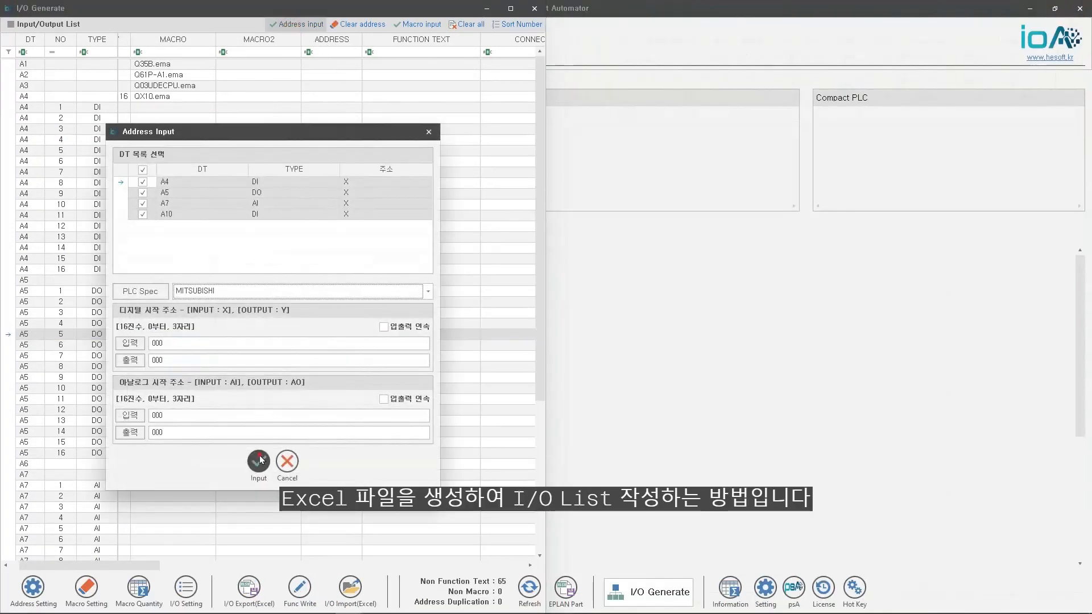
click(259, 462)
click(266, 330)
- Create a new Excel worksheet file named IO TEST in the ioA Demo folder from the I/O import file browser
click(350, 586)
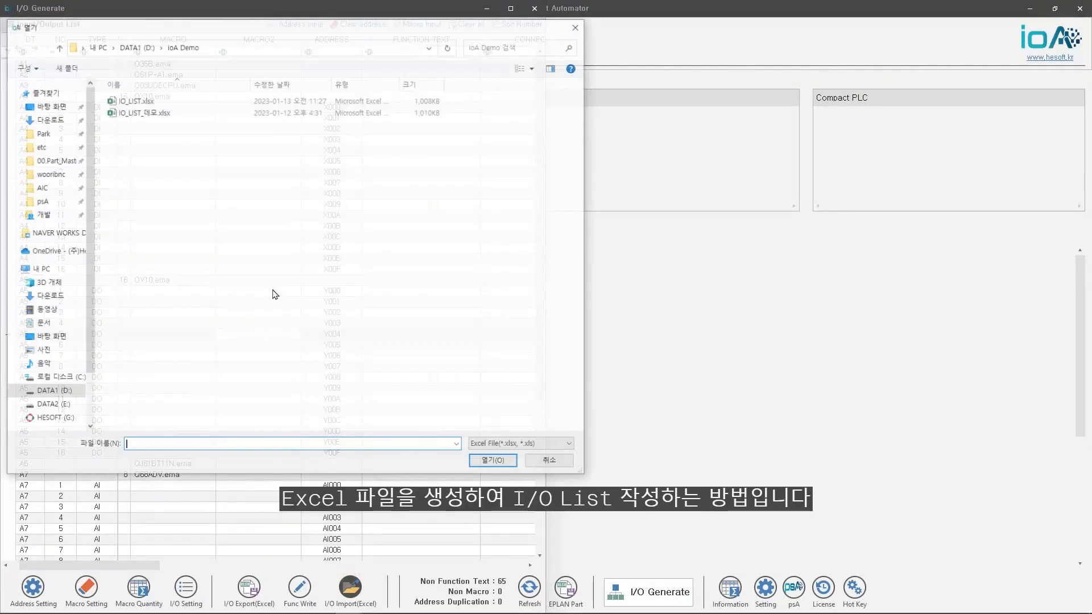
right_click(177, 142)
mouse_move(267, 301)
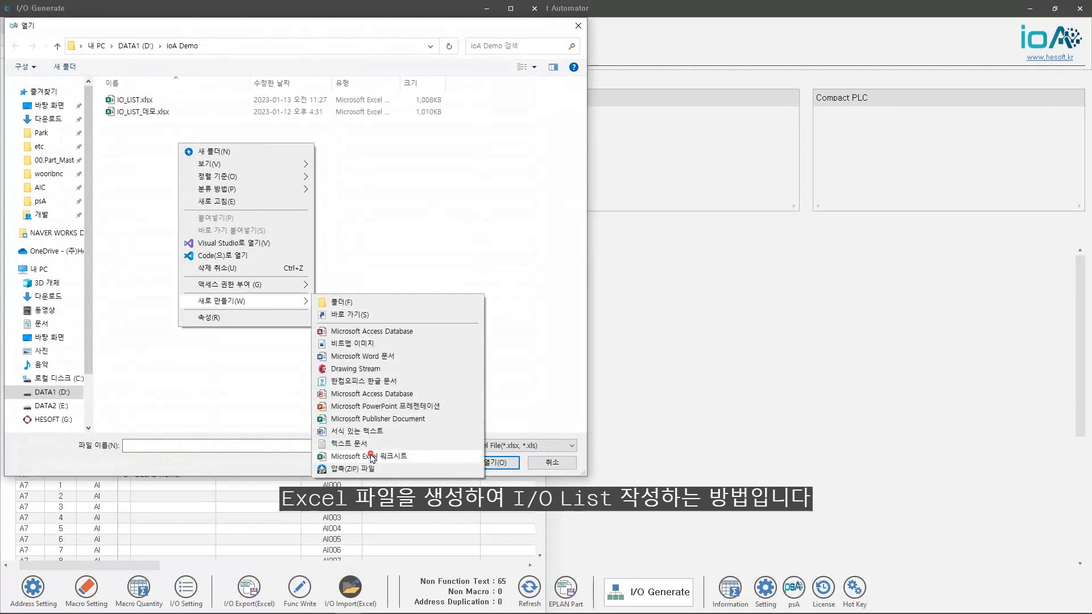
click(363, 453)
text(IO TEST)
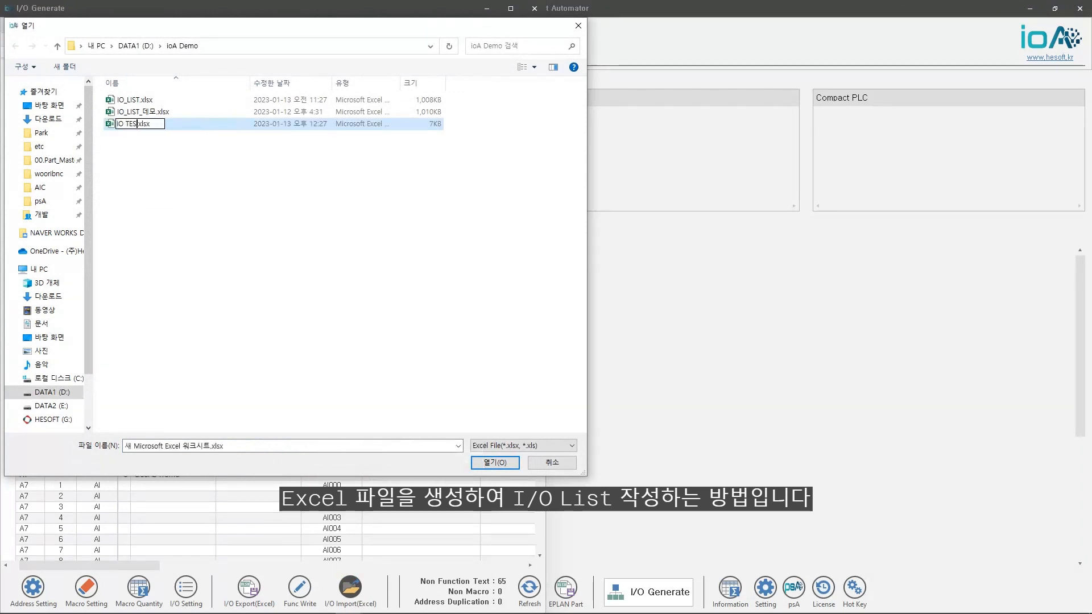
key(Return)
- Open IO TEST.xlsx in Excel and dismiss the import file browser
click(132, 101)
right_click(132, 101)
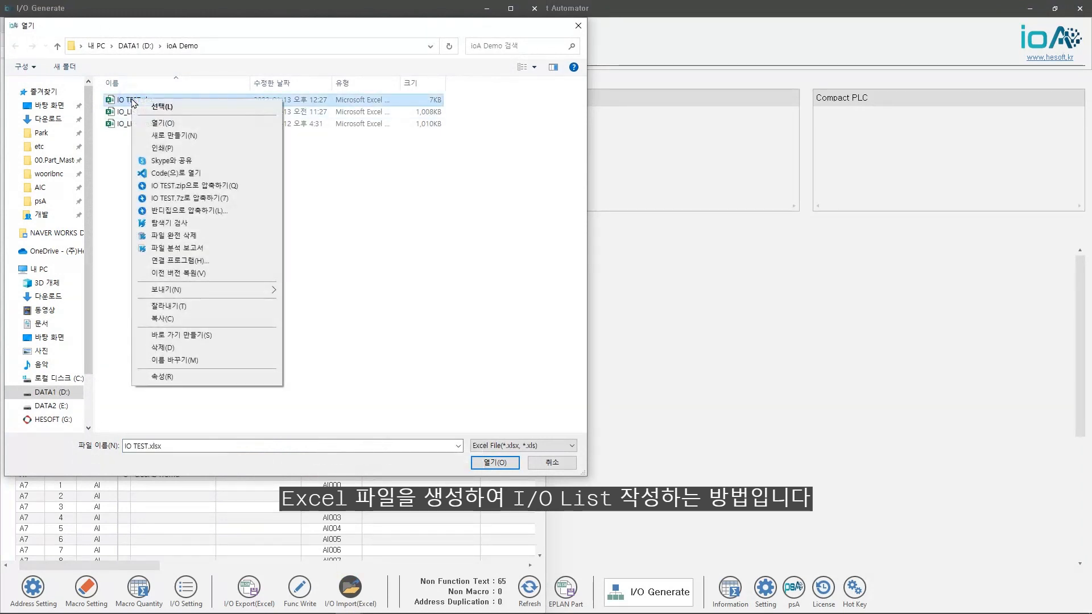
click(164, 126)
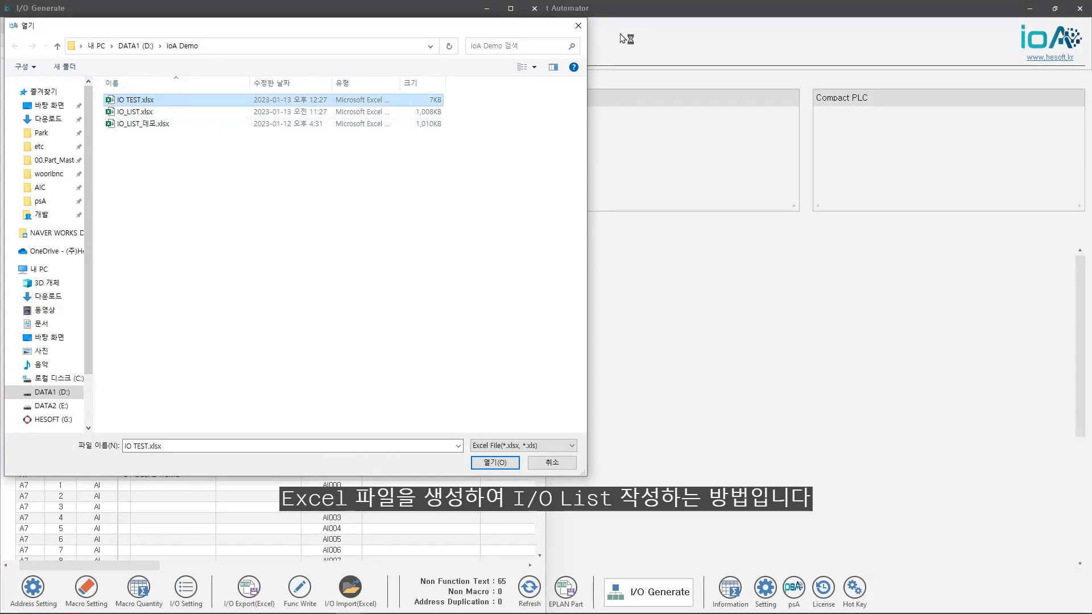
click(578, 25)
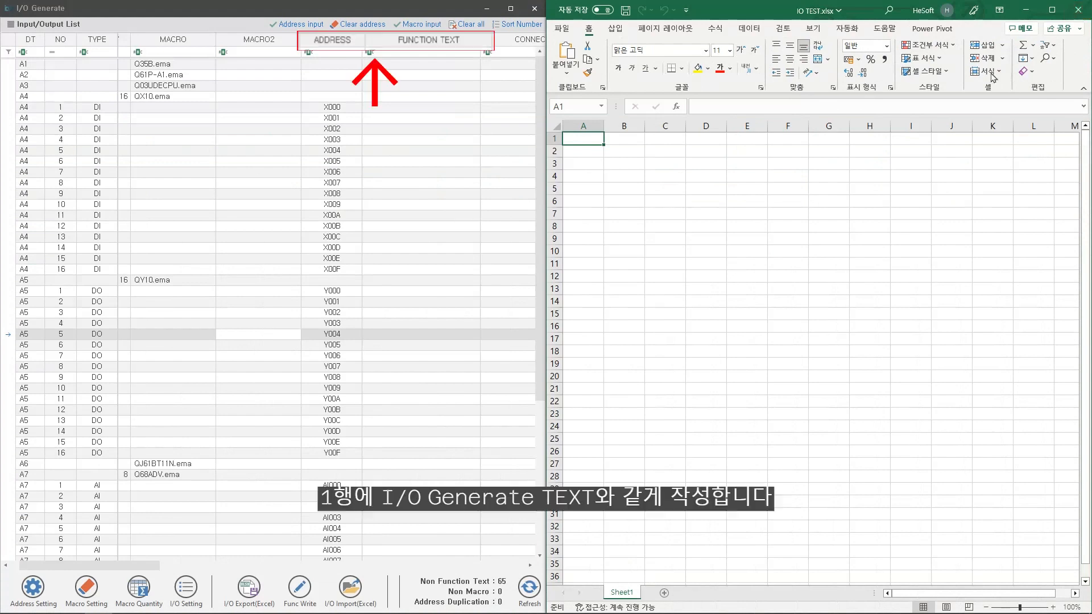
- Enter the headers ADDRESS in A1 and FUNCTION TEXT in B1, and fit both column widths to their text
text(ADDR)
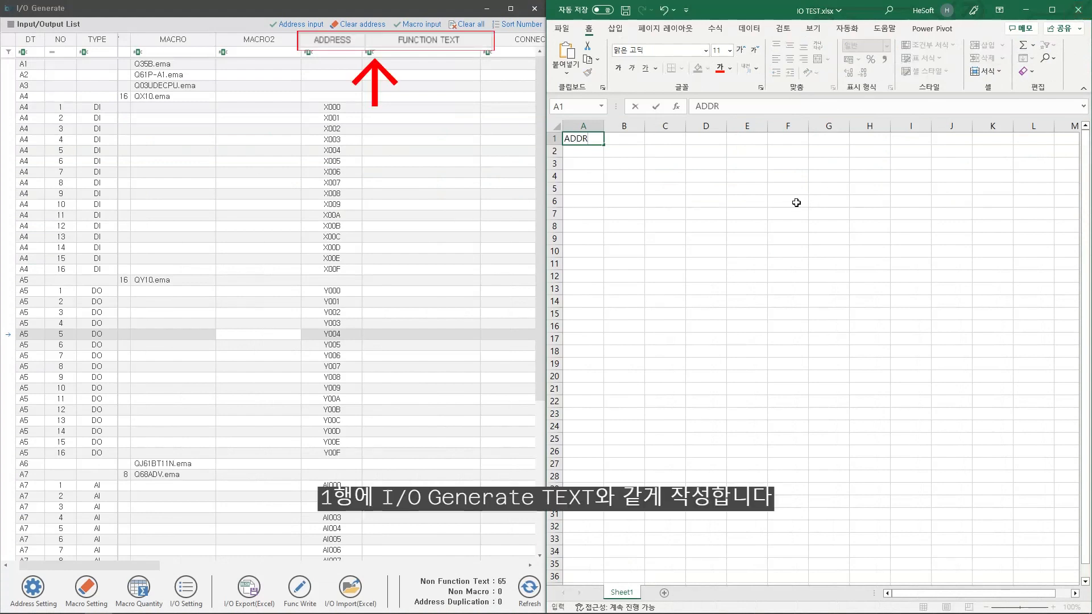
text(ESS)
key(Tab)
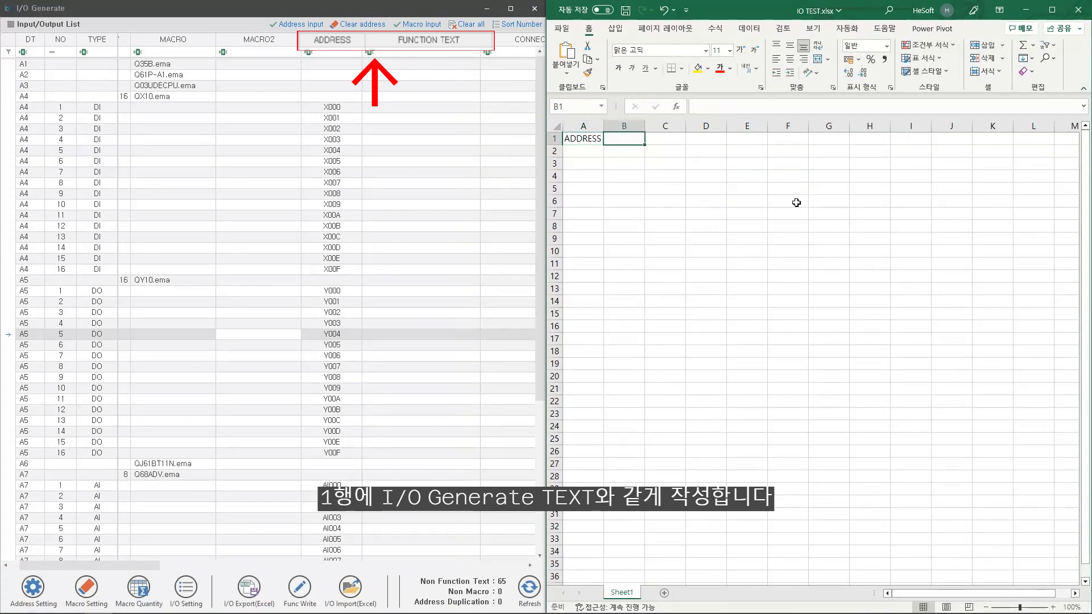
text(FUNCTION TEXT)
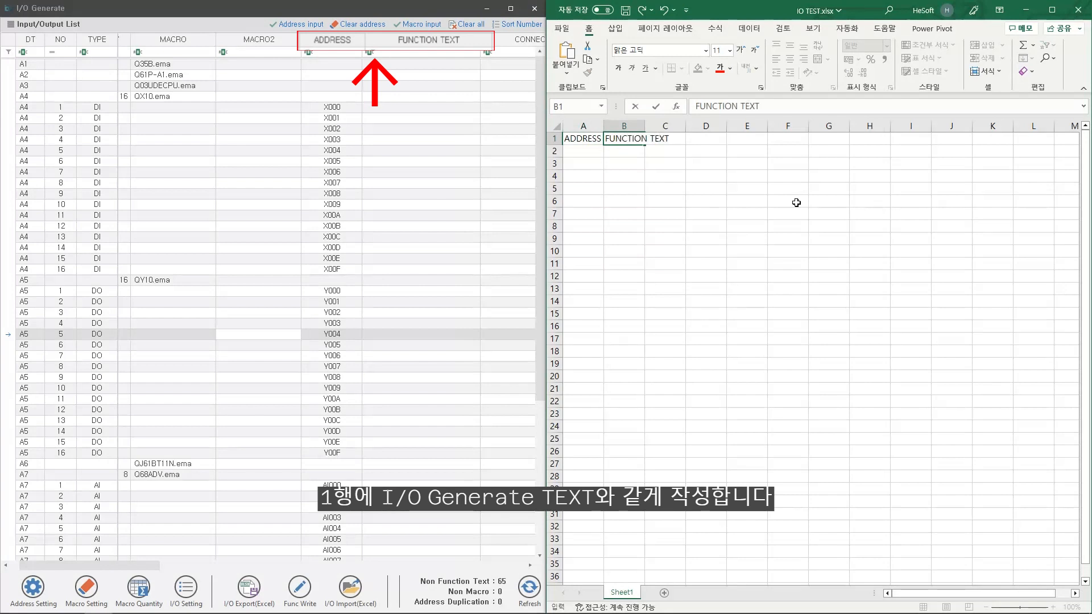
key(Return)
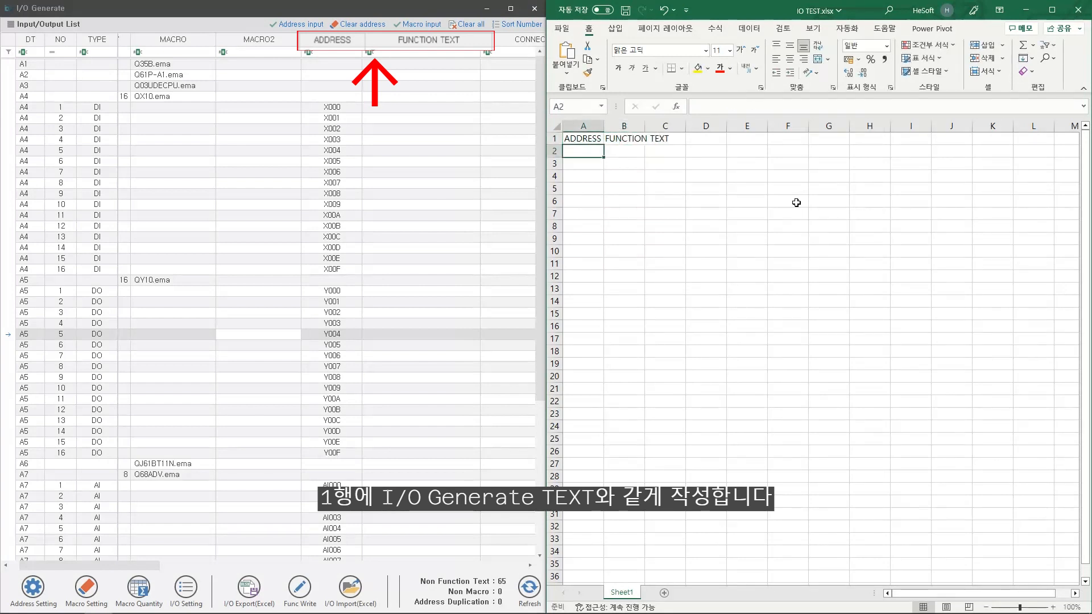
double_click(644, 125)
double_click(604, 125)
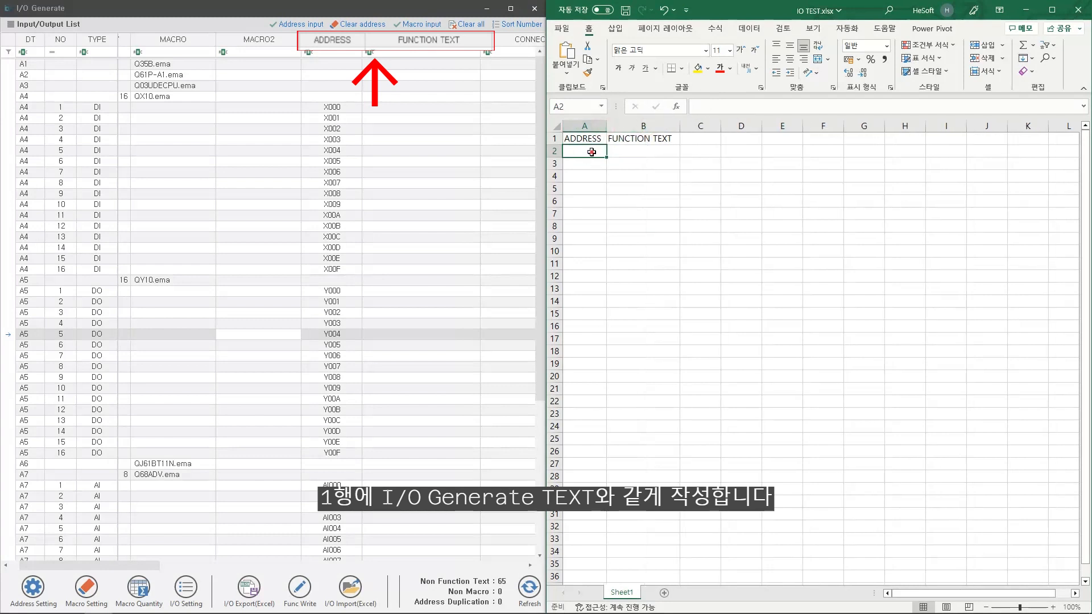
- Enter the addresses X000, X001 and Y000 in cells A2 to A4 under the ADDRESS header
text(X000)
key(Return)
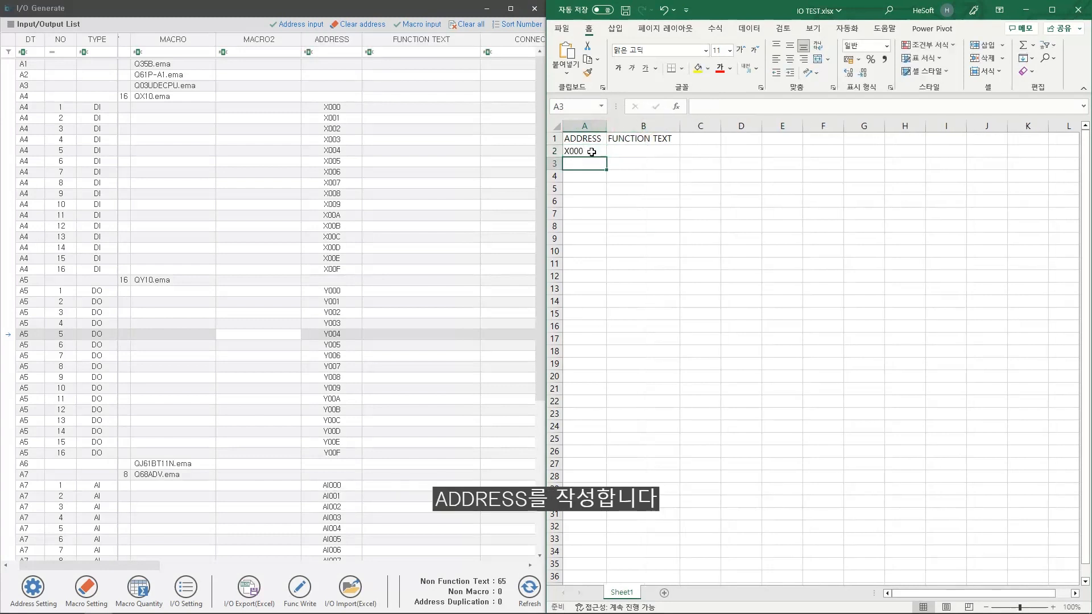
text(X001)
key(Return)
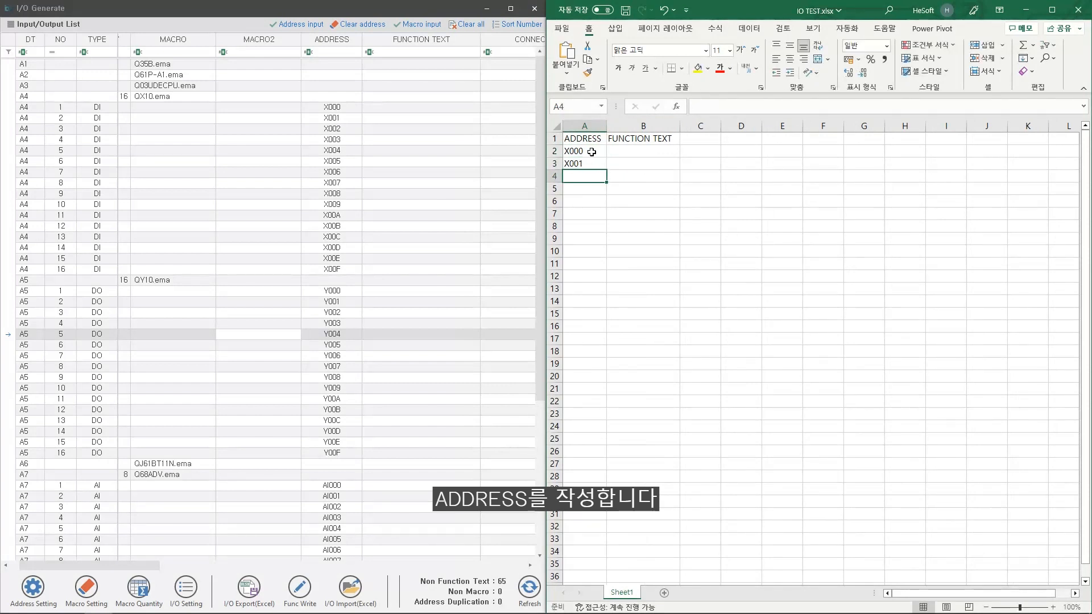
text(Y00)
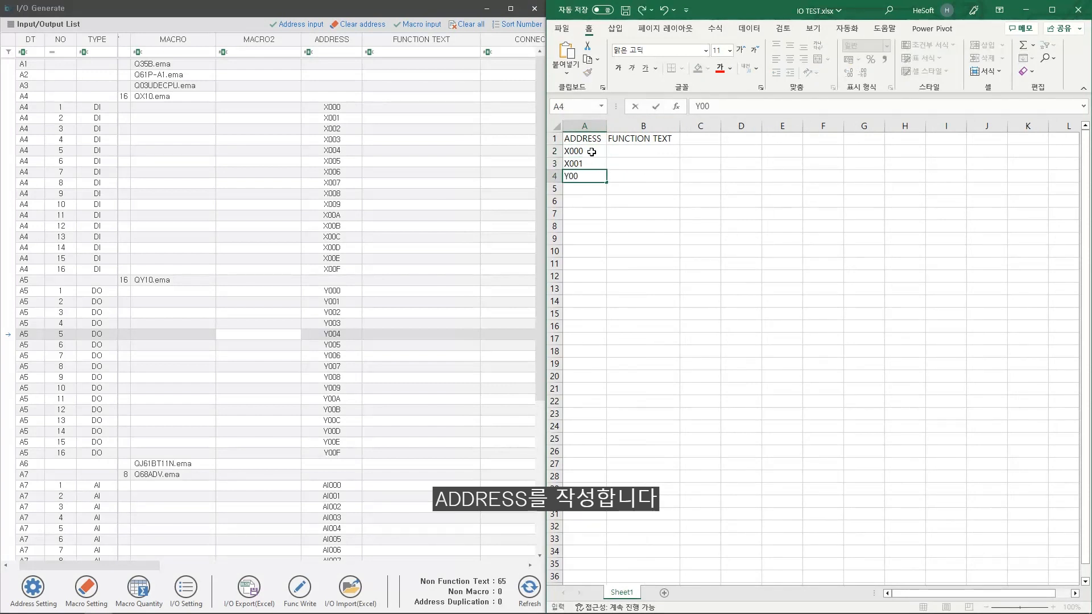
key(Return)
- Enter the function texts MCCB, ELB and SOL in cells B2 to B4 and save the workbook
key(Up)
key(Up)
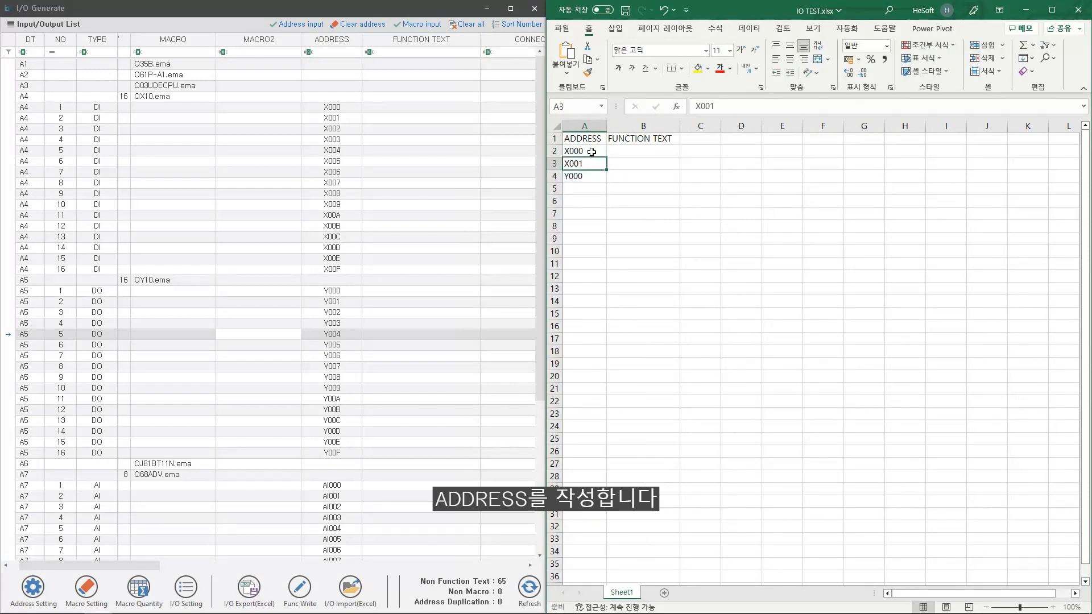
key(Up)
key(Right)
text(MCCB)
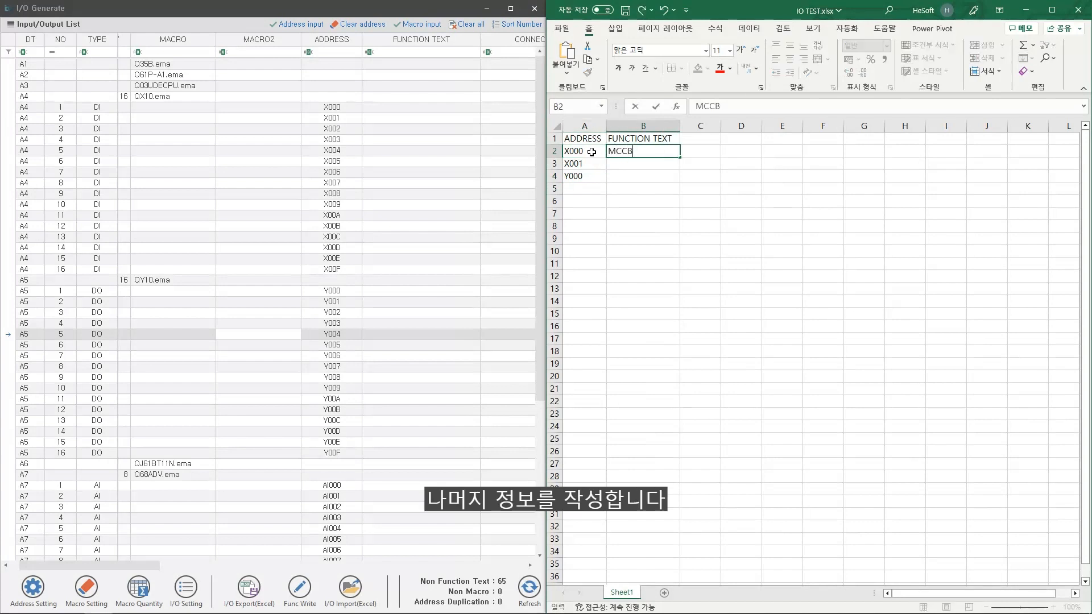
key(Return)
text(ELB)
key(Return)
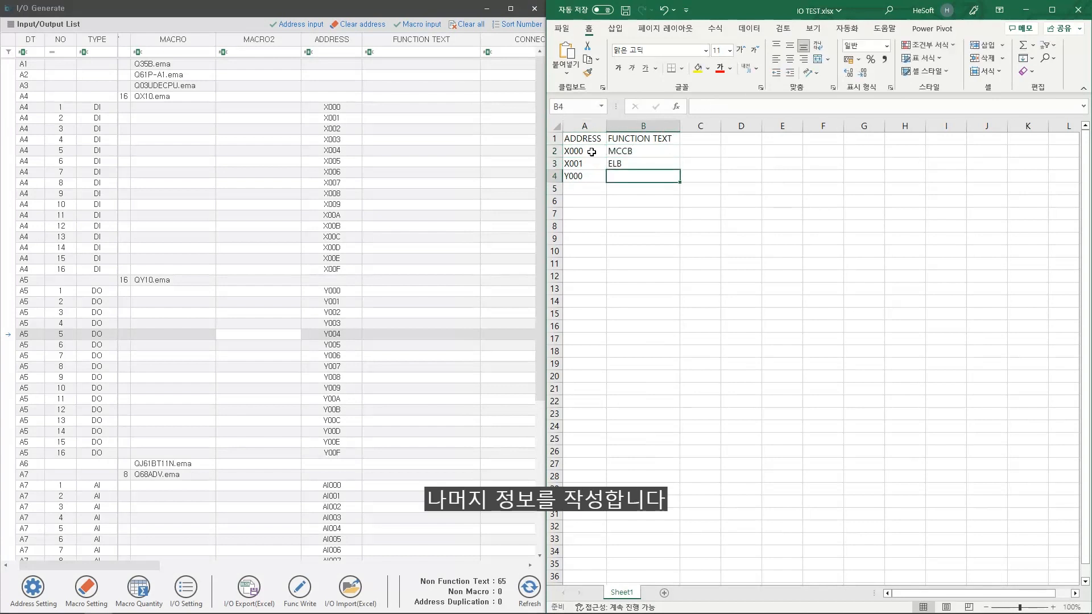
text(SOL)
key(Return)
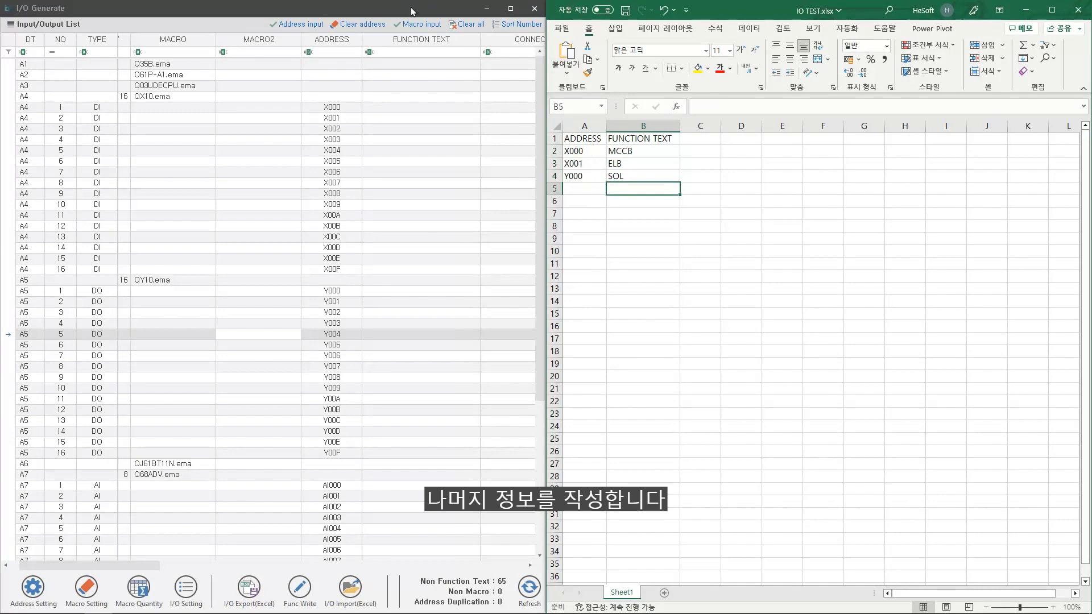
click(562, 28)
click(579, 162)
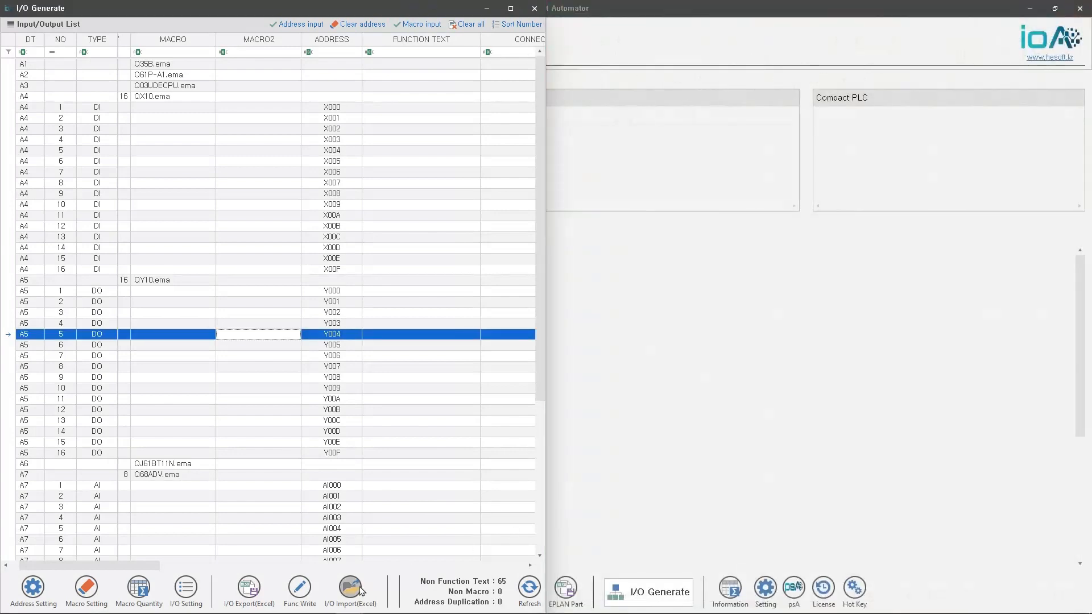
- Import IO TEST.xlsx from the ioA Demo folder into the I/O list and fill in the macros for its rows
click(350, 588)
click(143, 100)
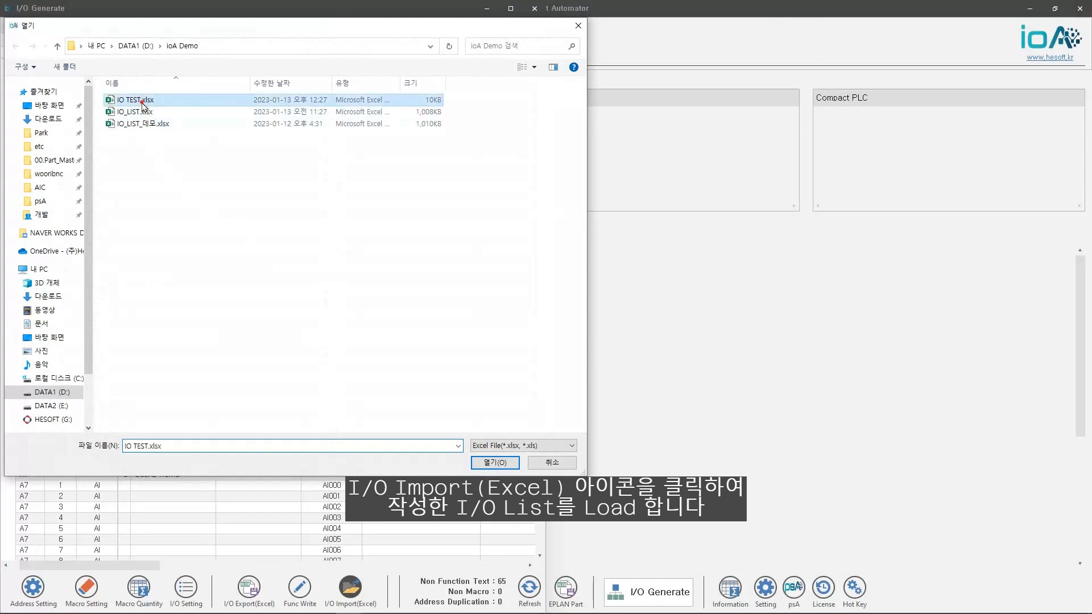
double_click(143, 101)
click(277, 328)
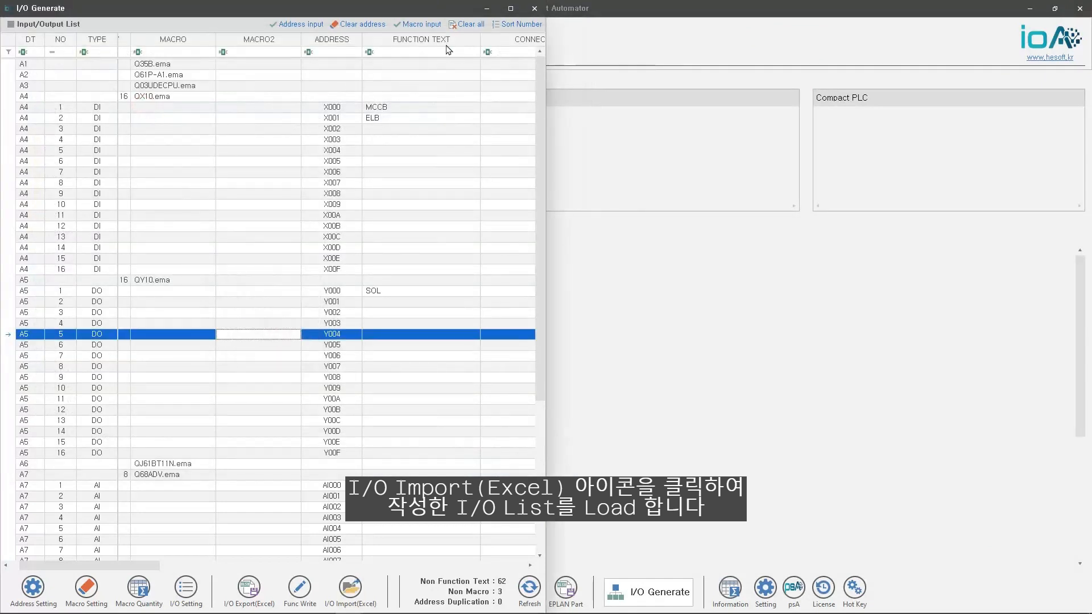
click(421, 23)
- Reopen IO TEST.xlsx in Excel to compare its entries with the imported I/O list, and close the workbook
click(348, 589)
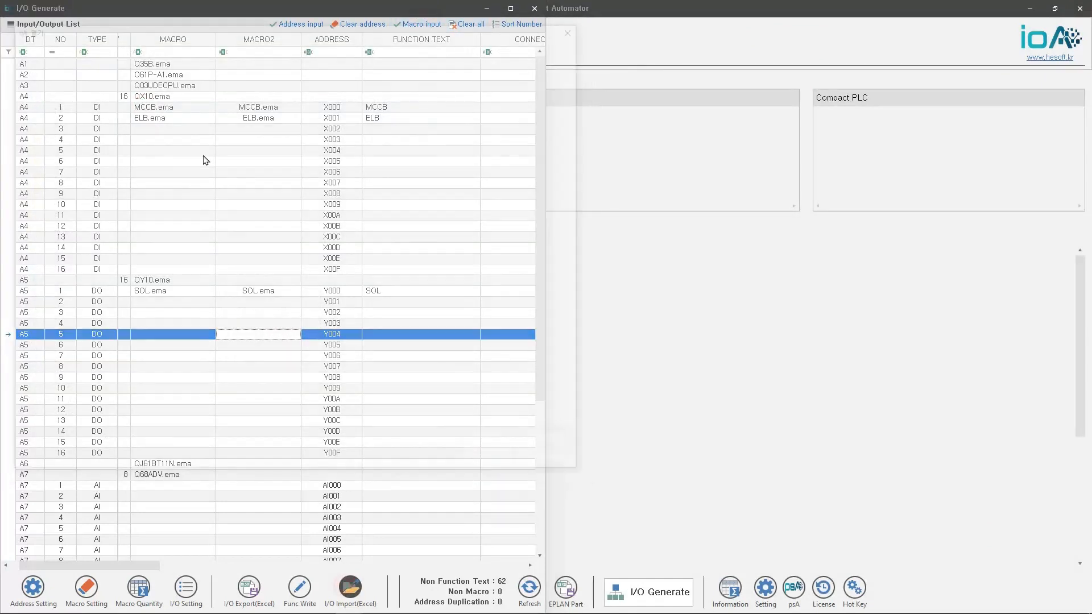
click(125, 101)
right_click(125, 100)
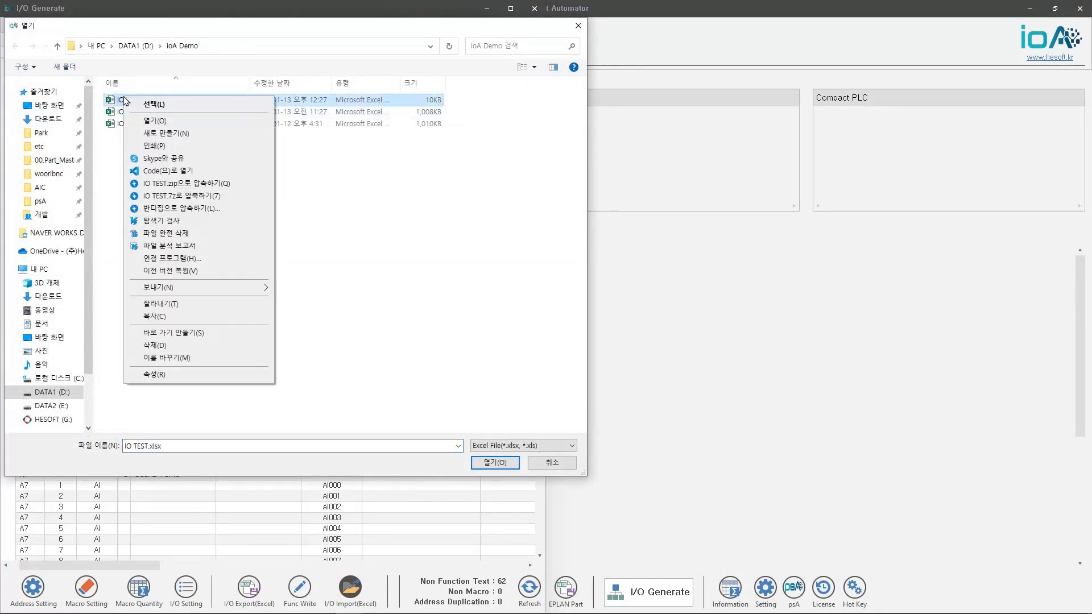
click(155, 120)
click(576, 27)
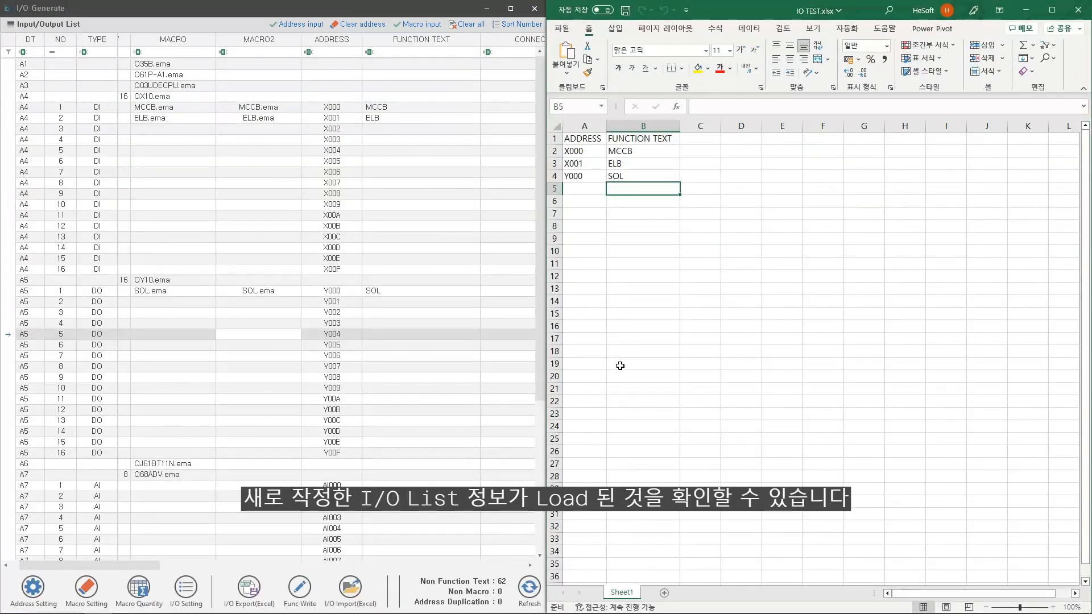
click(400, 237)
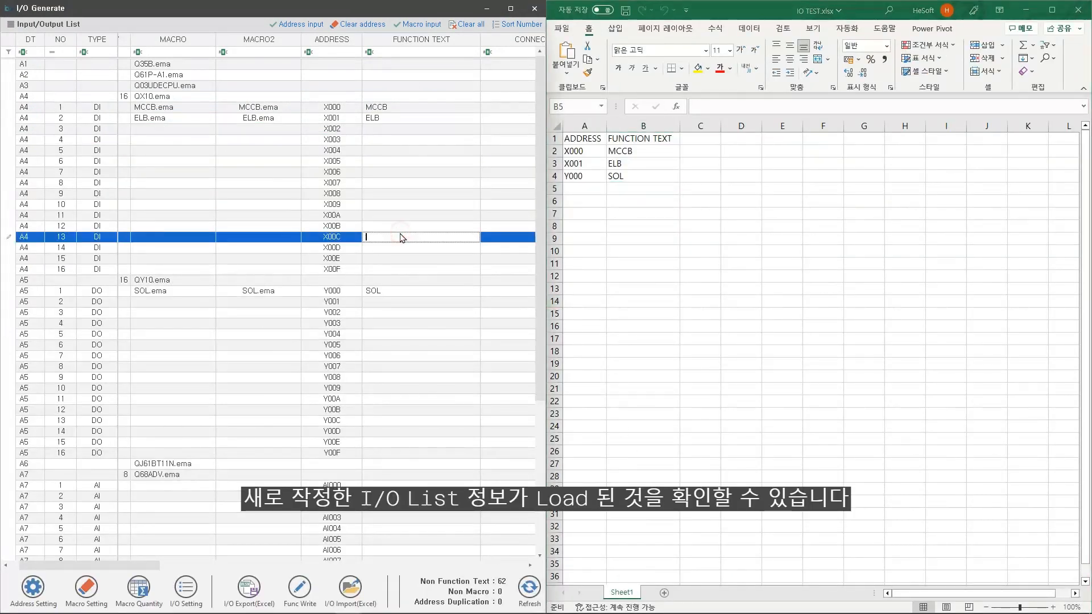
click(403, 162)
click(1078, 10)
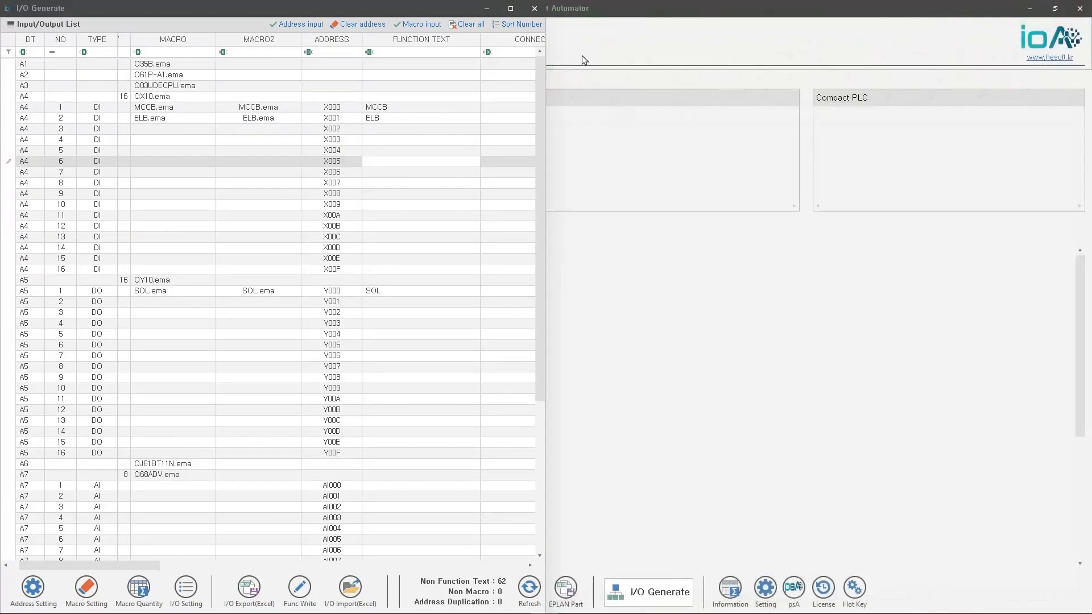
- Clear all entered information in the maximized I/O Generate window and assign the addresses again
click(514, 12)
click(1013, 20)
click(519, 329)
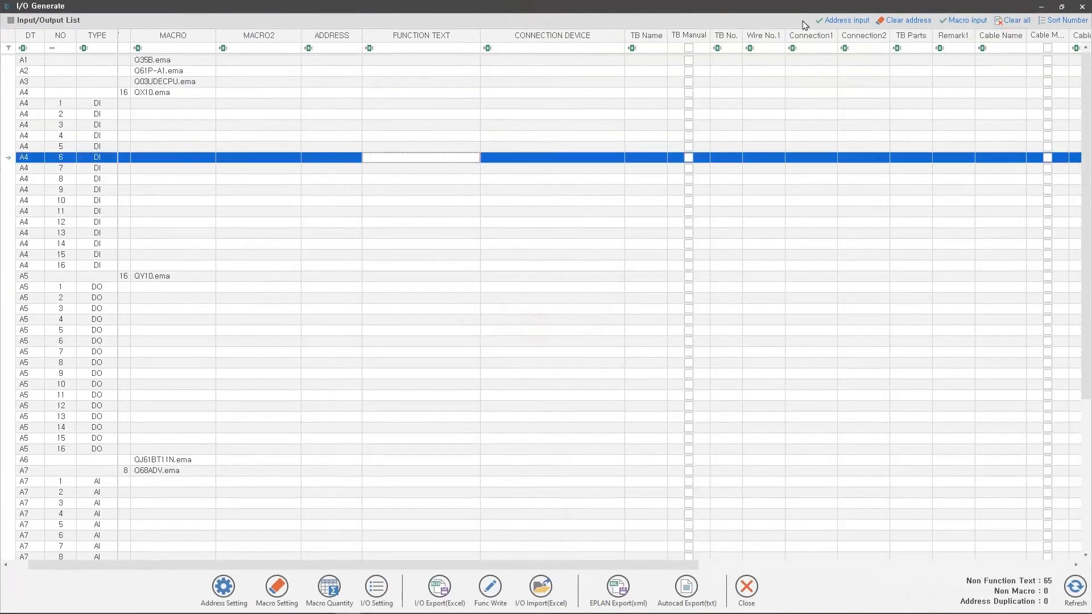
click(843, 20)
click(527, 468)
click(546, 328)
- Import IO_LIST_데모.xlsx from the ioA Demo folder into the I/O list and fill in the macros
click(540, 586)
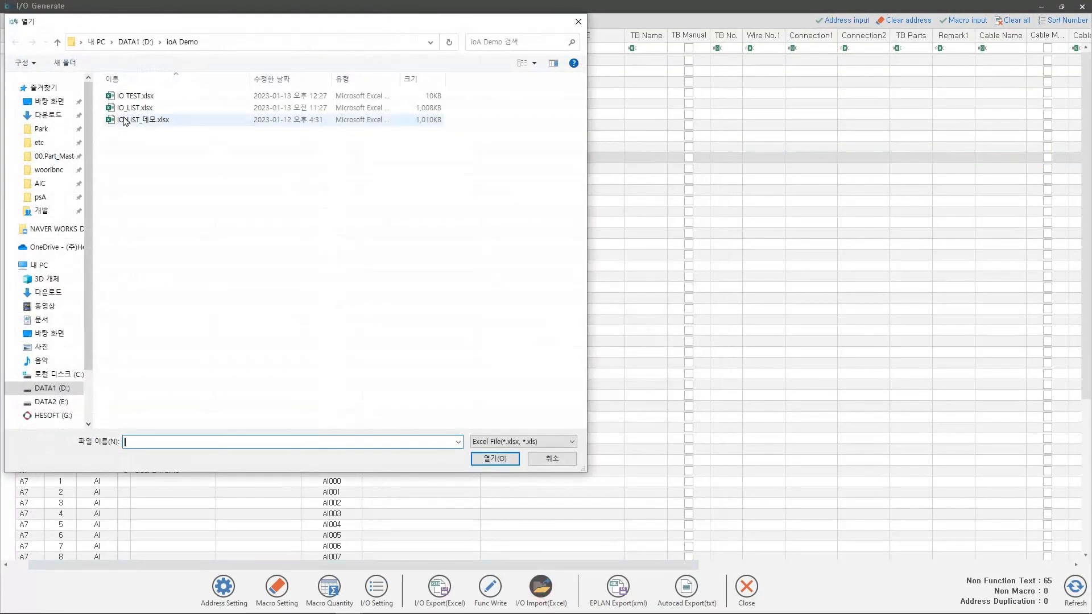
double_click(137, 120)
click(546, 329)
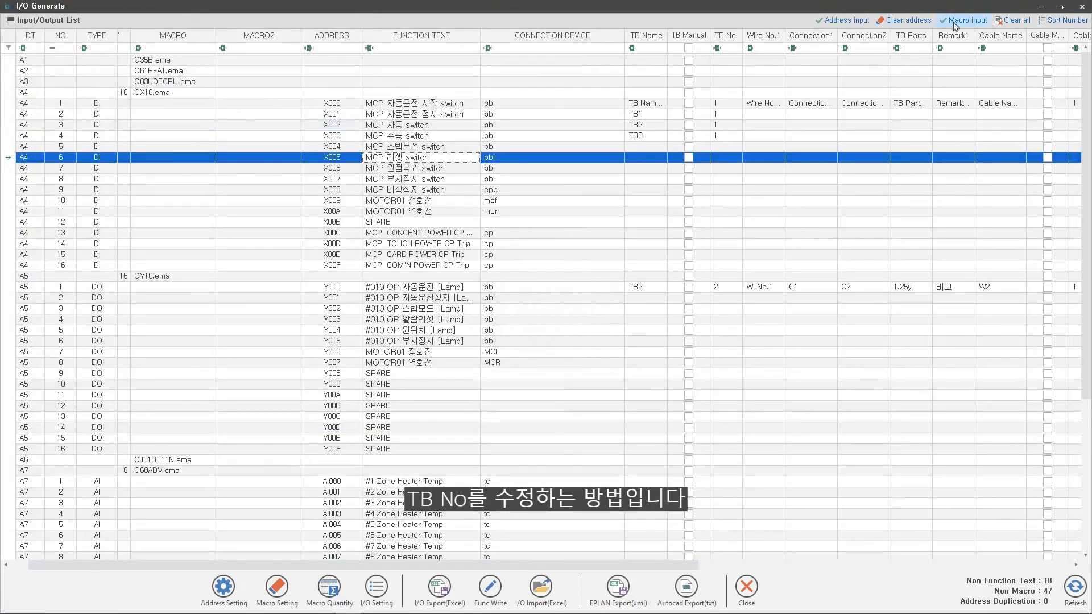
- Examine which TB Name and TB No. cells can be edited directly in the A4 rows X001 to X003
key(Right)
key(Right)
key(Right)
key(Right)
key(Right)
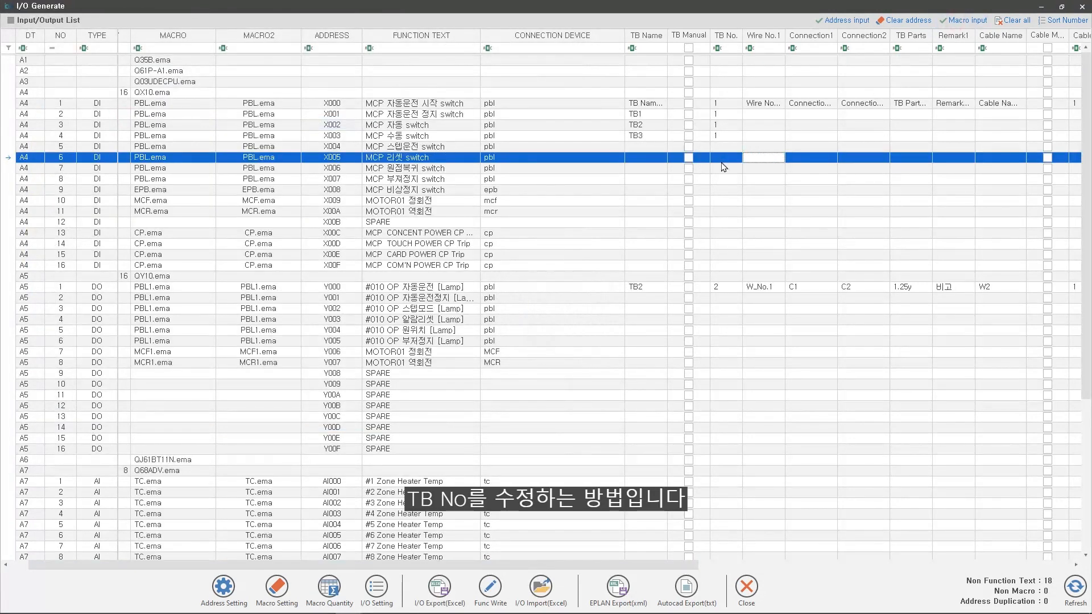
key(Left)
key(Up)
click(722, 137)
click(641, 136)
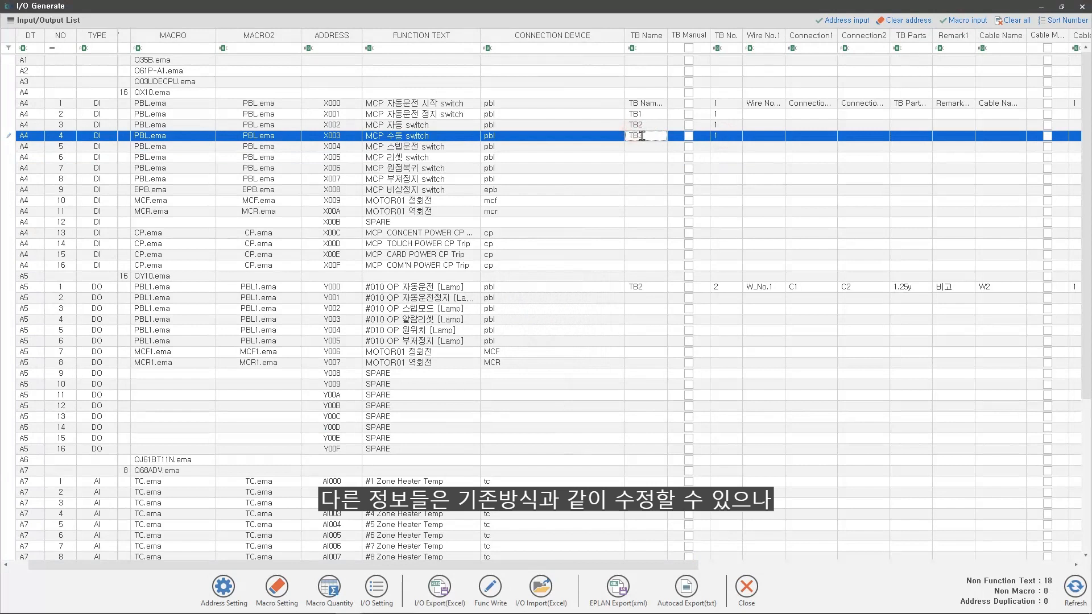
click(726, 125)
click(726, 115)
- Enable TB Manual for the TB1 row at address X001 and try to set its TB No. to 333
click(689, 114)
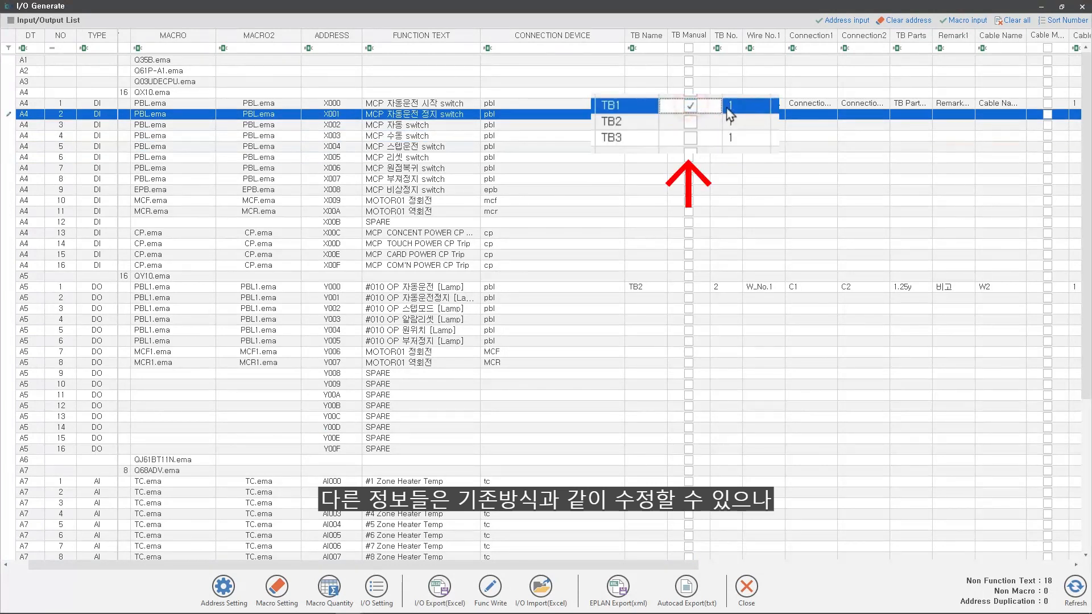
click(720, 114)
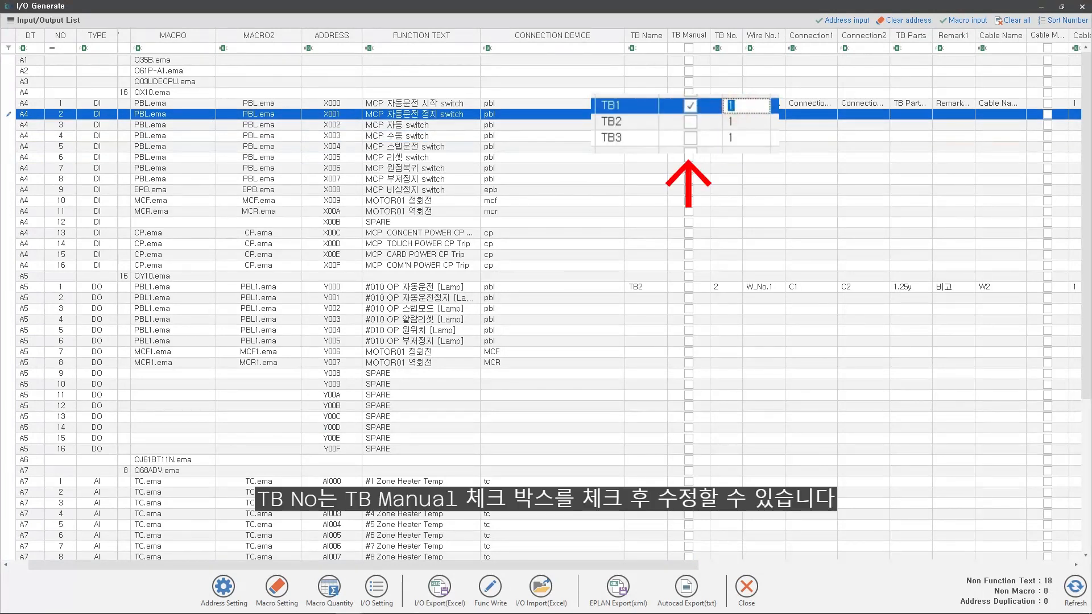
text(333)
key(Return)
click(733, 113)
click(733, 114)
- Enable TB Manual for the TB2 row at address X002, try TB No. 2222, and disable TB Manual again
click(690, 122)
click(751, 121)
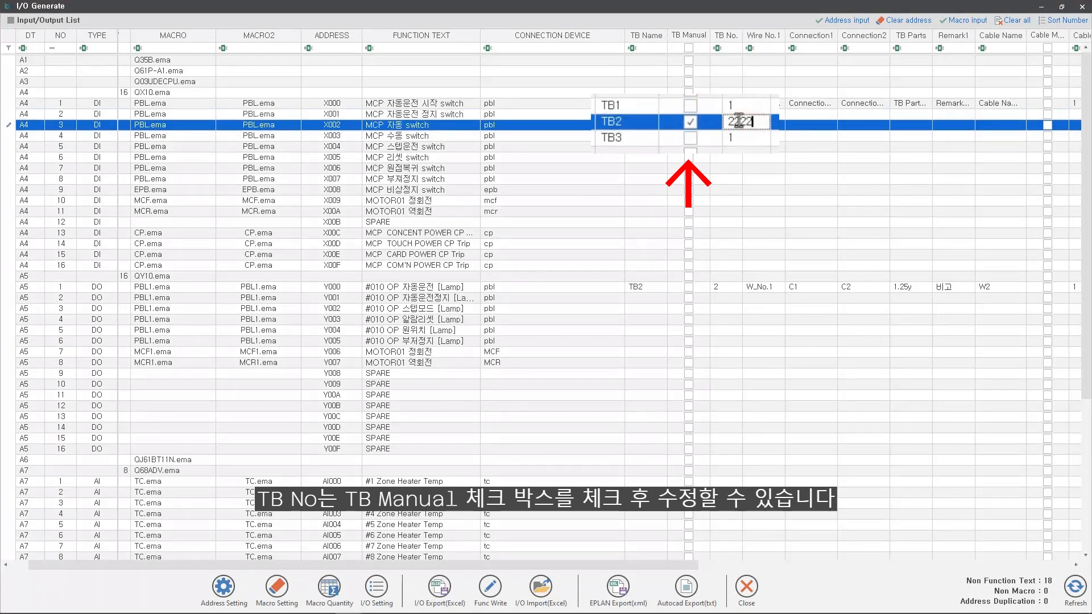
text(2222)
key(BackSpace)
click(692, 125)
click(757, 149)
click(738, 126)
click(689, 121)
click(757, 123)
click(689, 125)
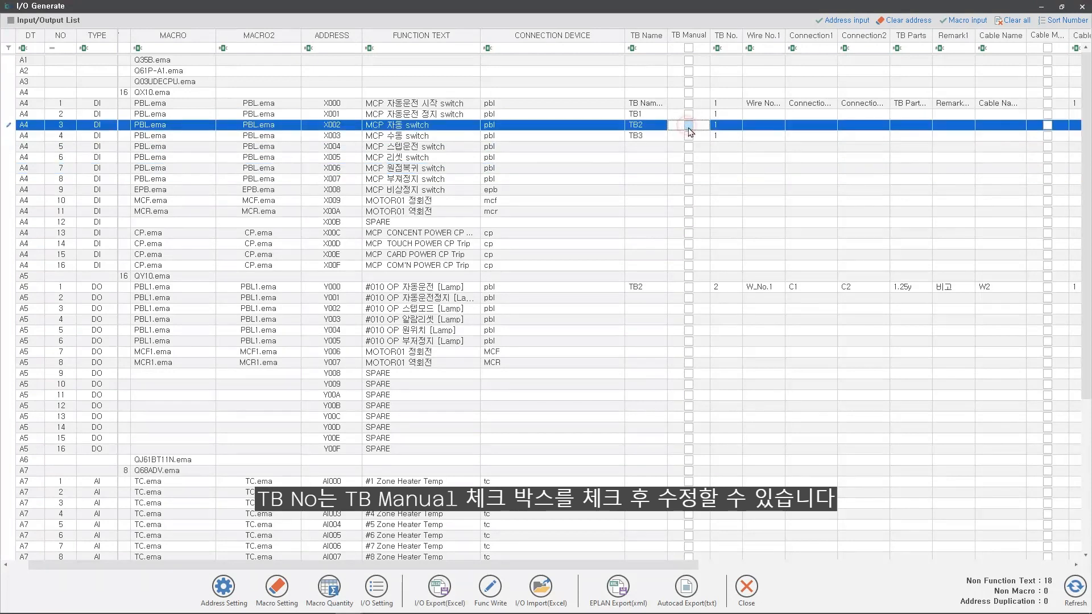